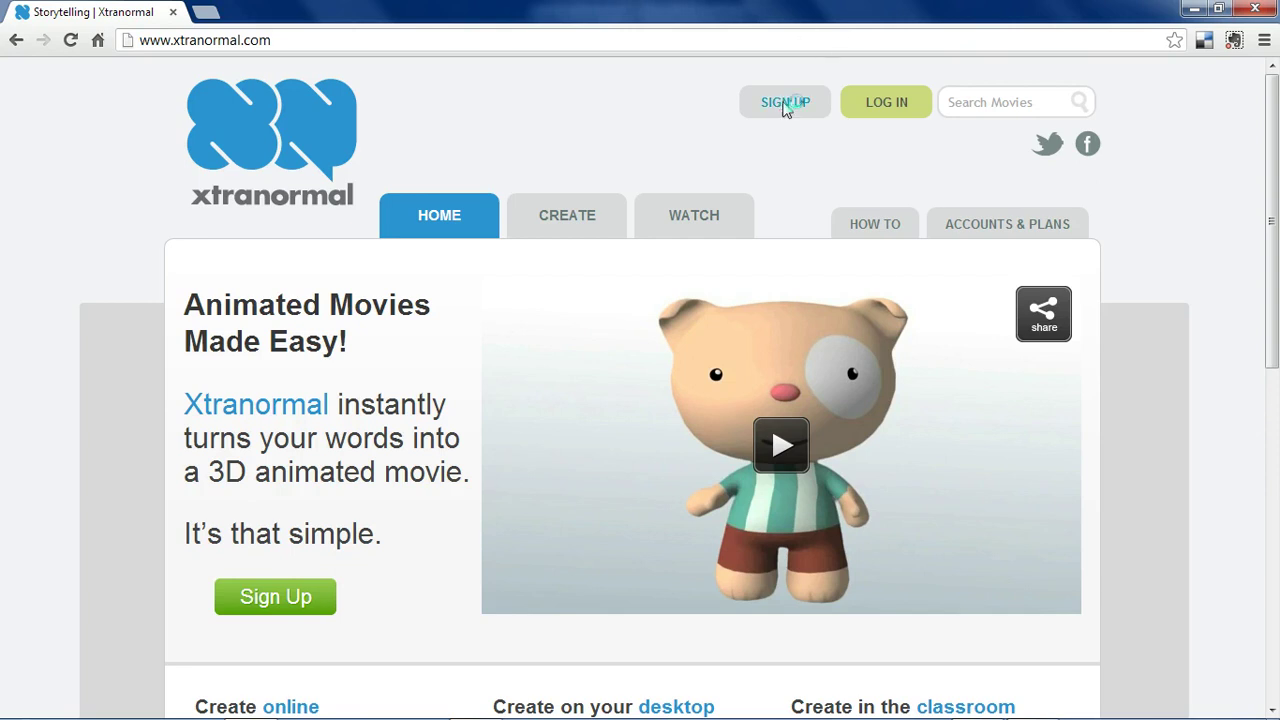
Show the pricing page with the Basic (free), Educator ($10/month) and Professional ($50/month) plans.
left_click(1008, 222)
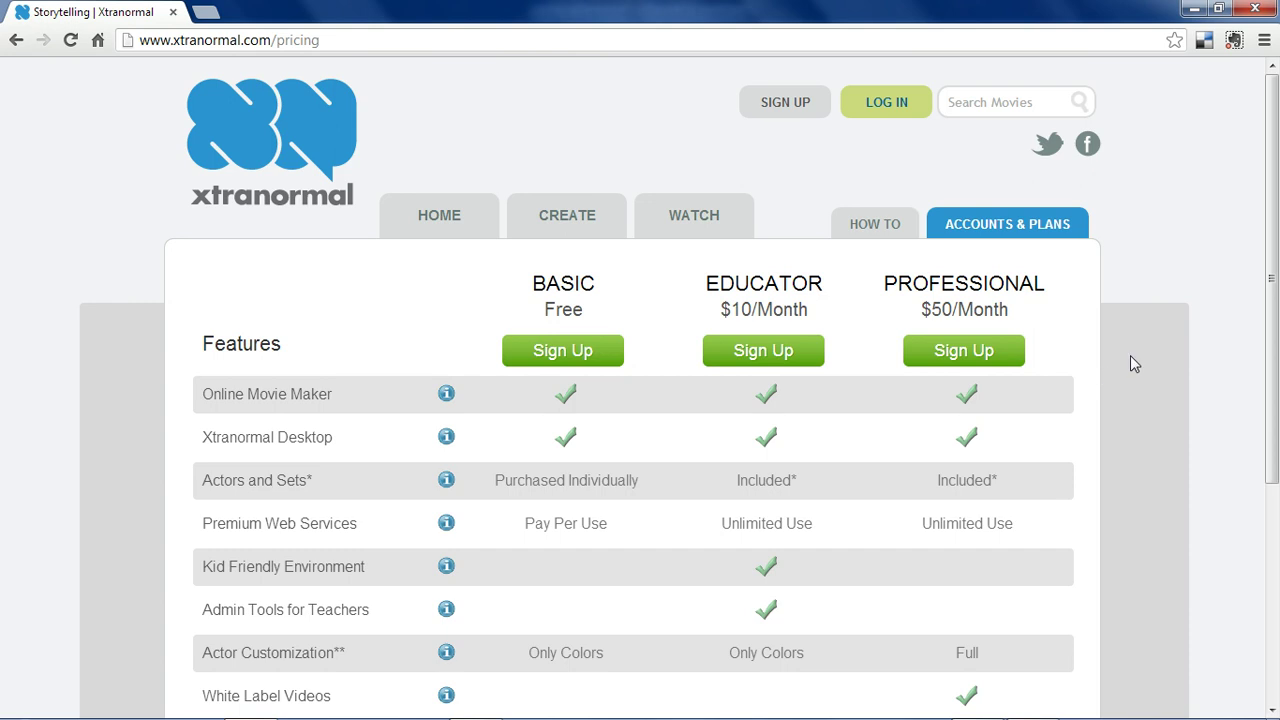
Log in to the Xtranormal account with the username and password.
left_click(869, 110)
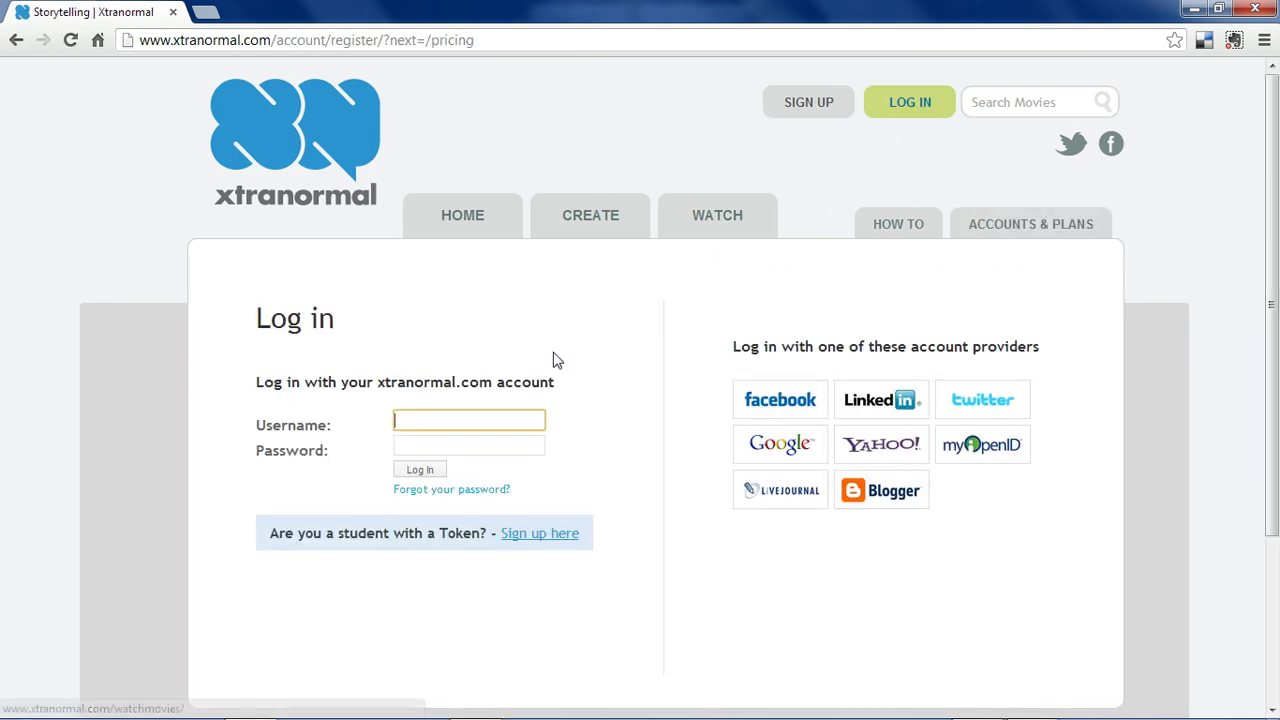
type("mitchdowney")
key("Tab")
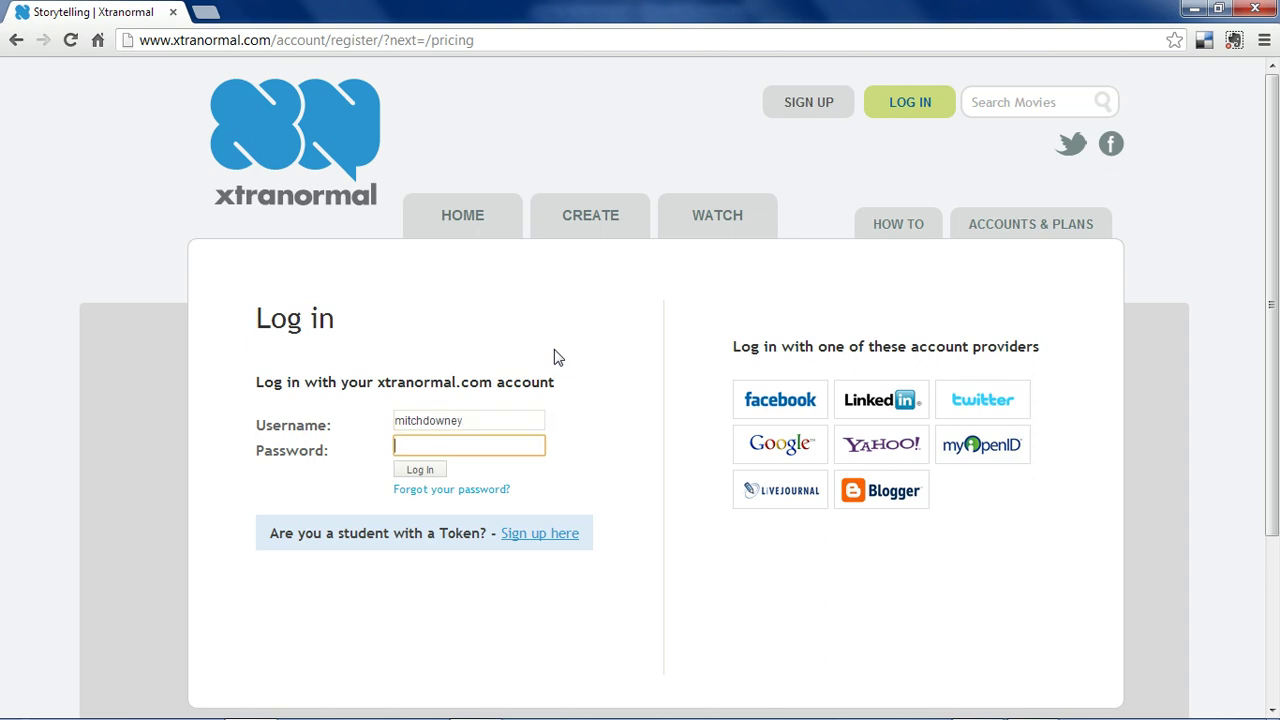
key("Return")
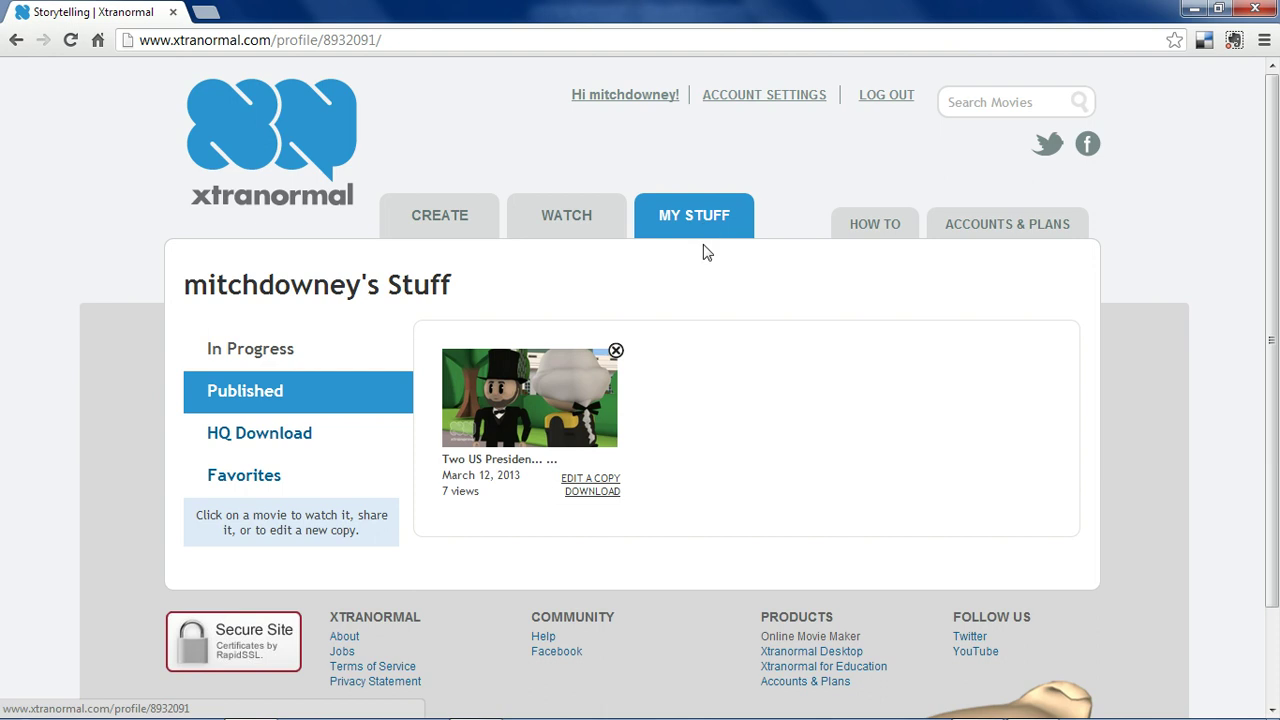
Browse the Watch page's featured movies and the Trending Now list.
left_click(592, 226)
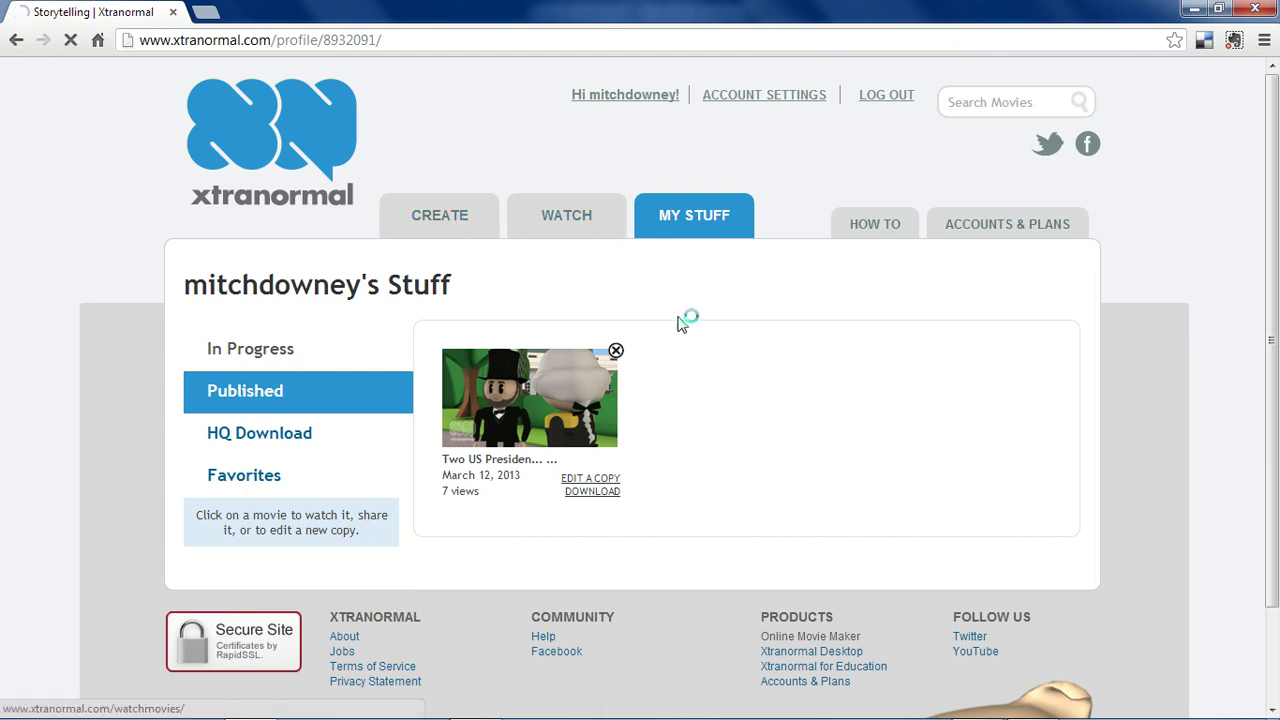
scroll(447, 398, "down", 3)
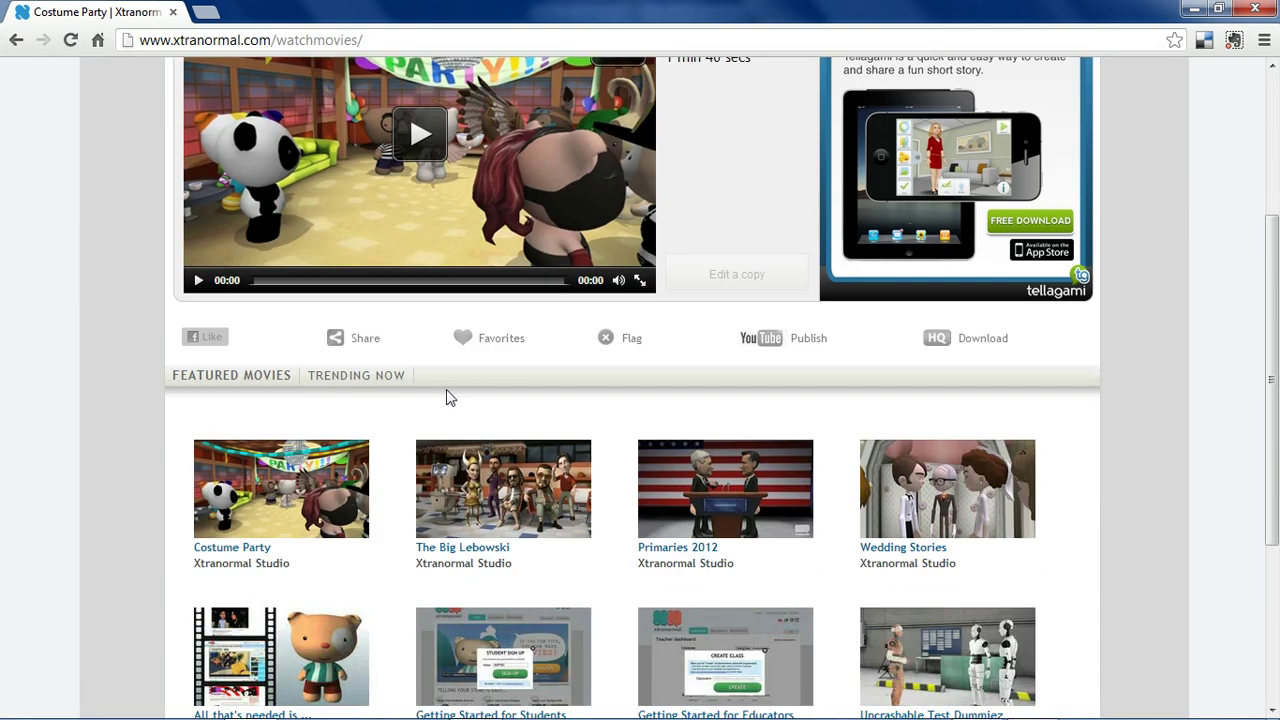
left_click(372, 377)
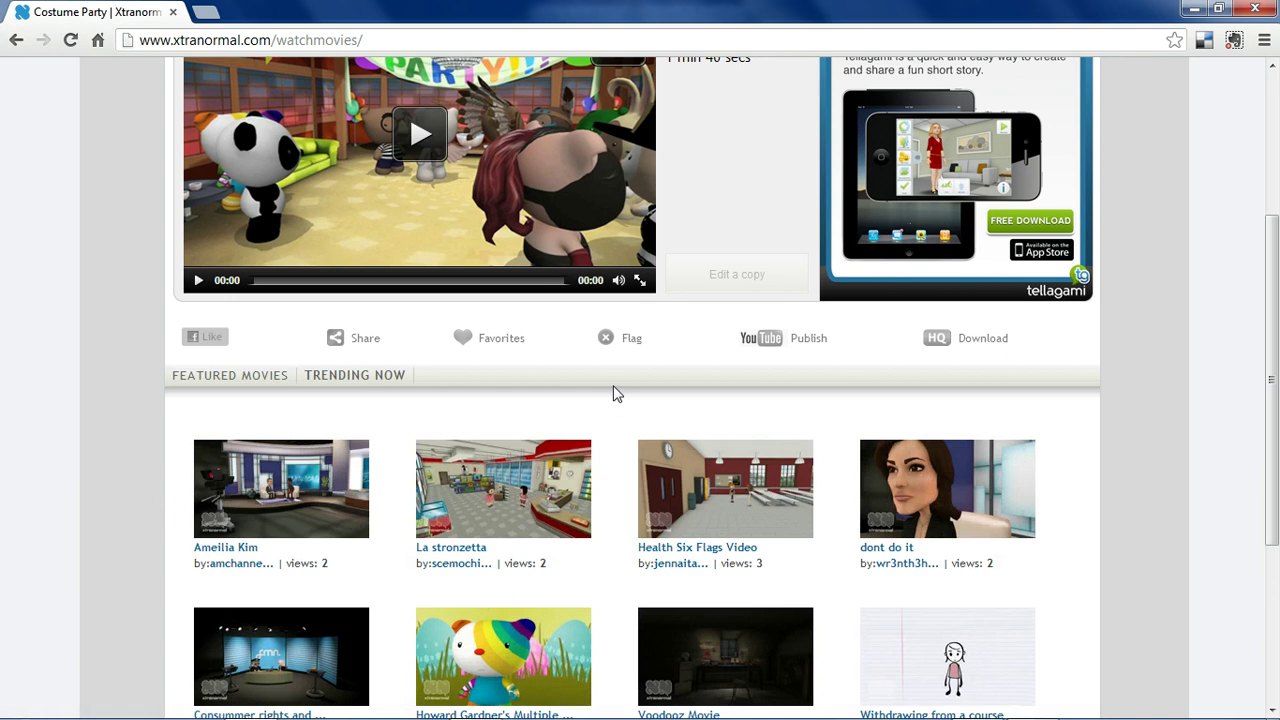
scroll(560, 310, "up", 1)
scroll(519, 230, "up", 2)
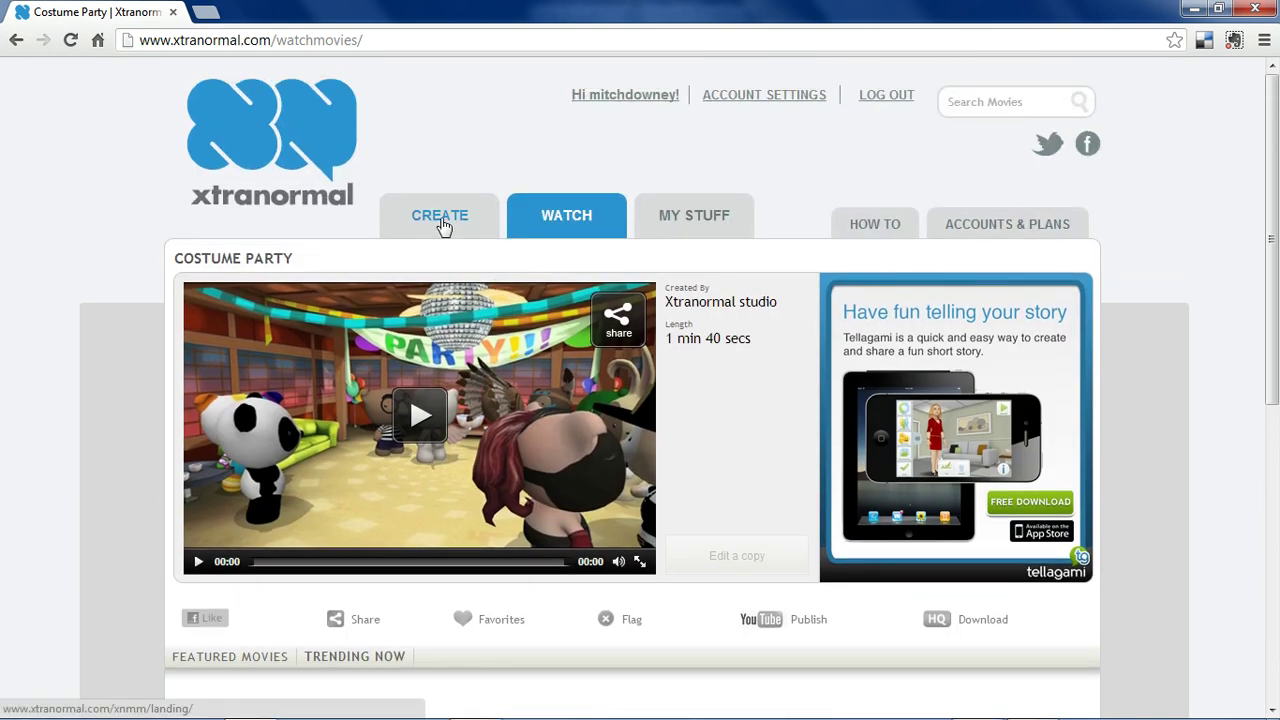
Open the Create page and scroll through collections such as Big Lebowski, Robotz and Colorz.
left_click(443, 226)
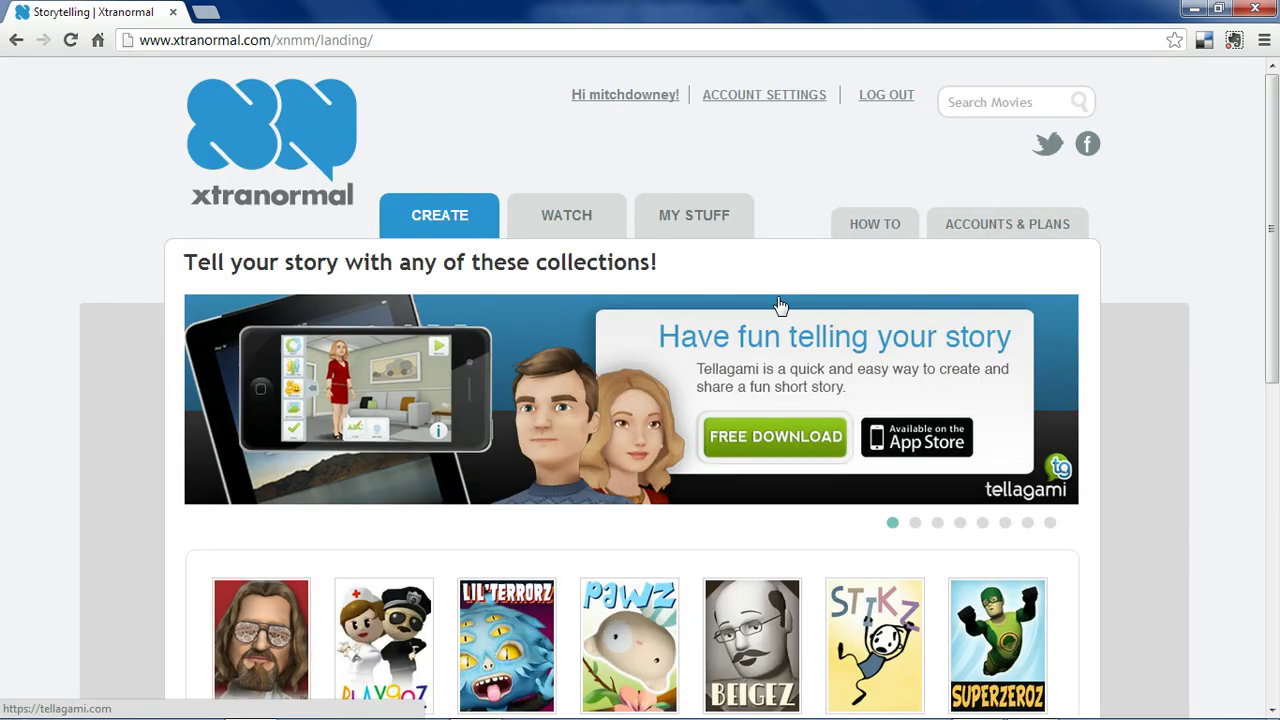
scroll(1121, 339, "down", 3)
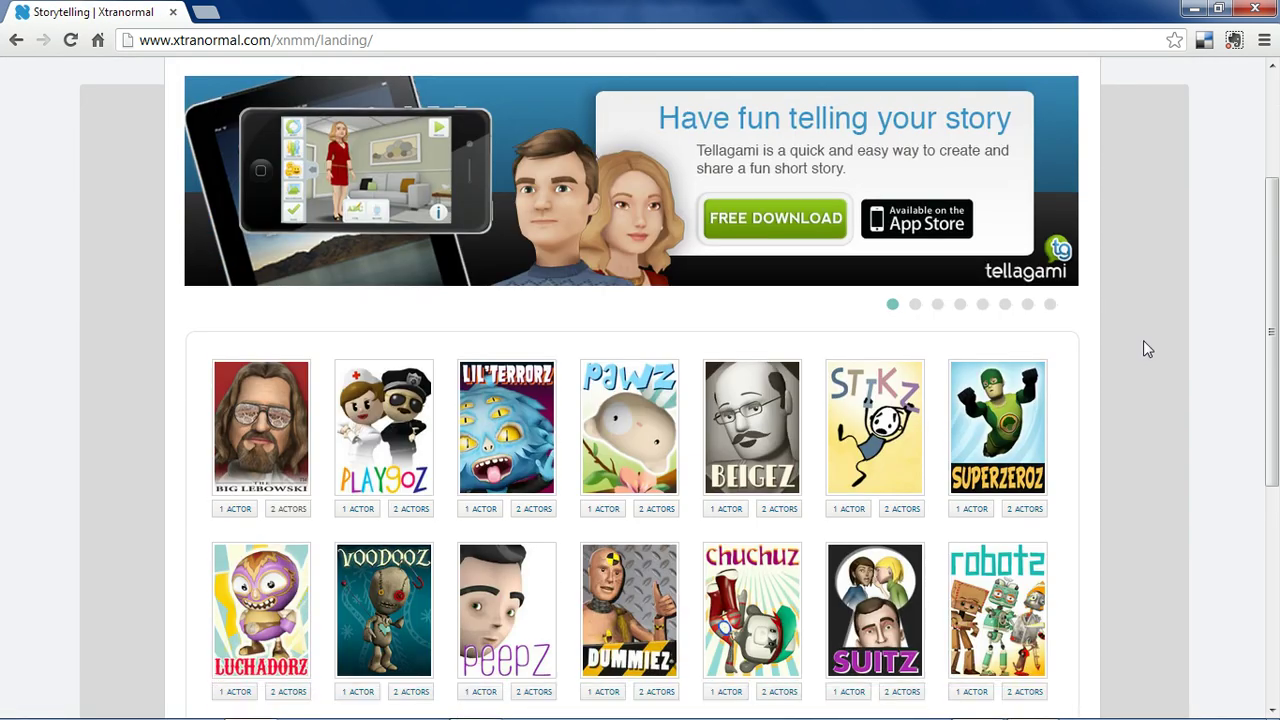
scroll(1150, 355, "down", 1)
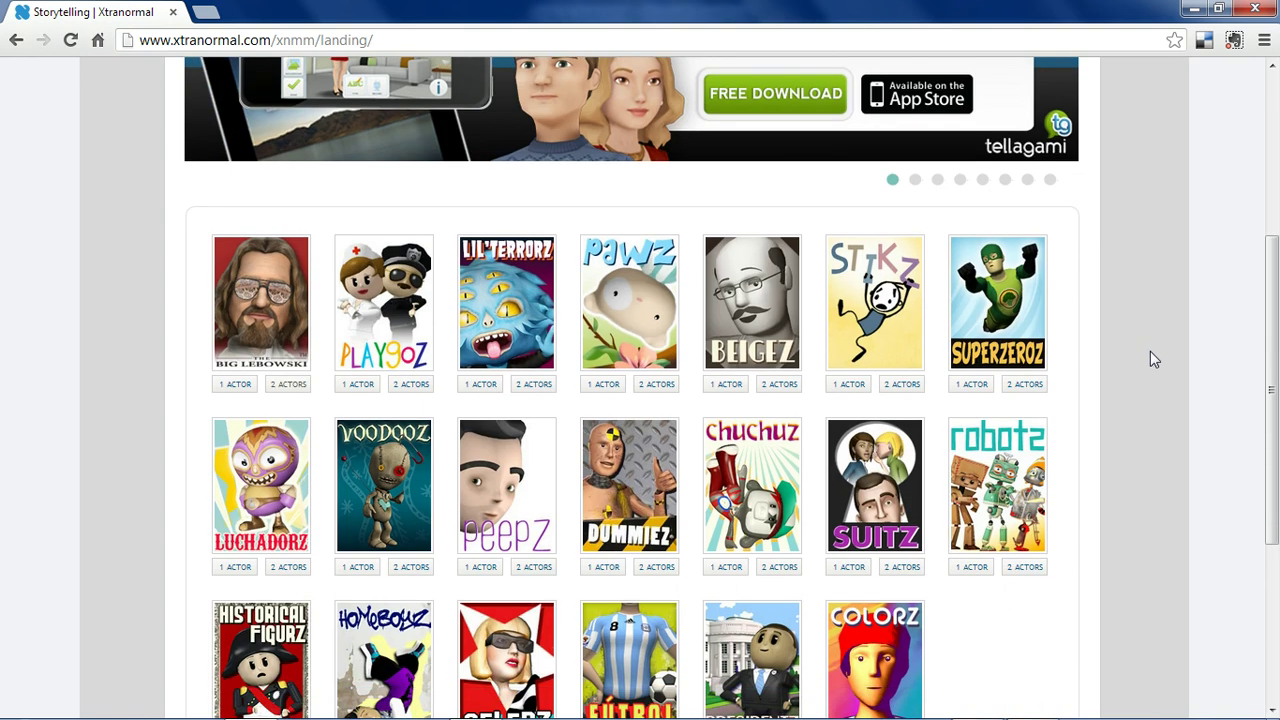
scroll(1150, 351, "down", 2)
scroll(1148, 365, "down", 1)
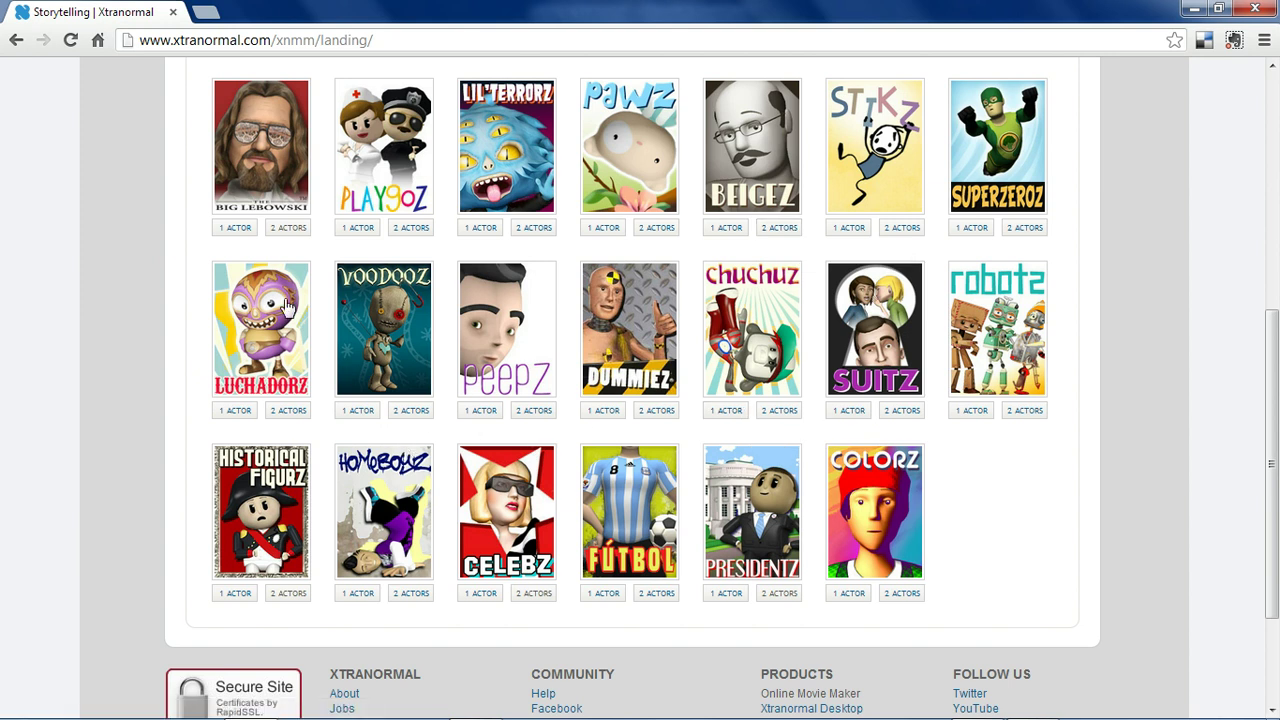
scroll(200, 320, "up", 1)
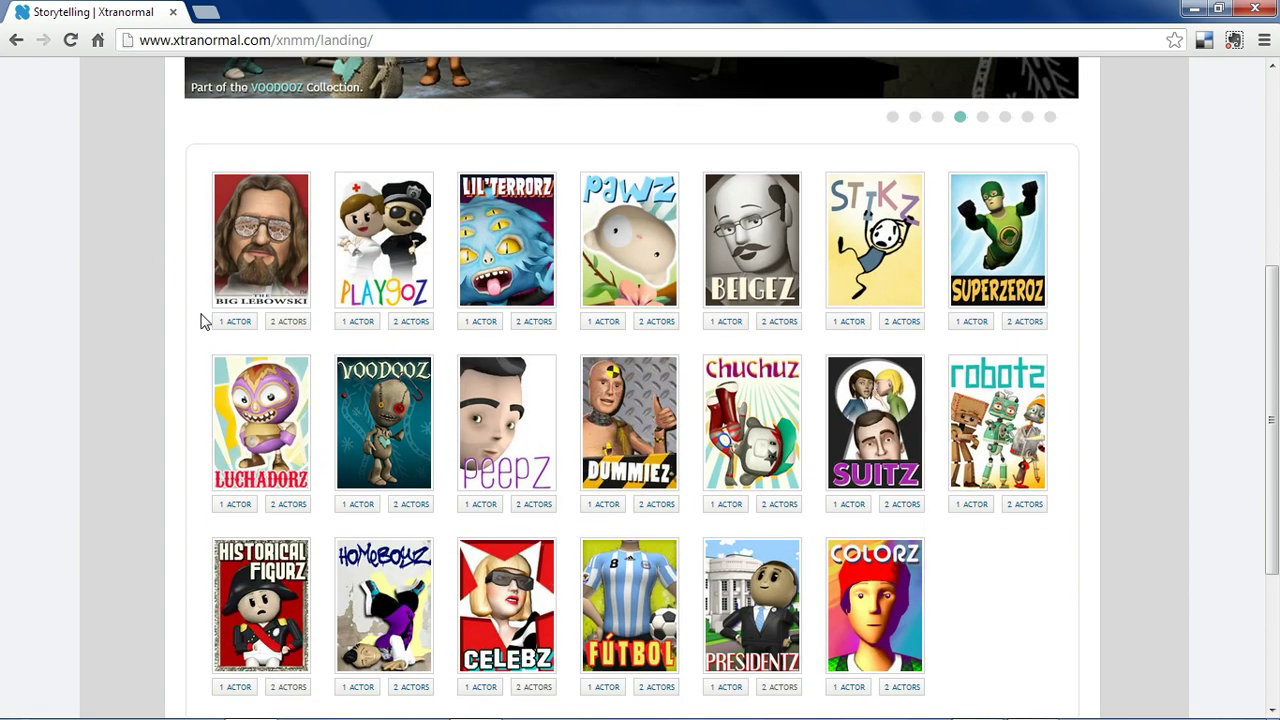
scroll(205, 322, "up", 1)
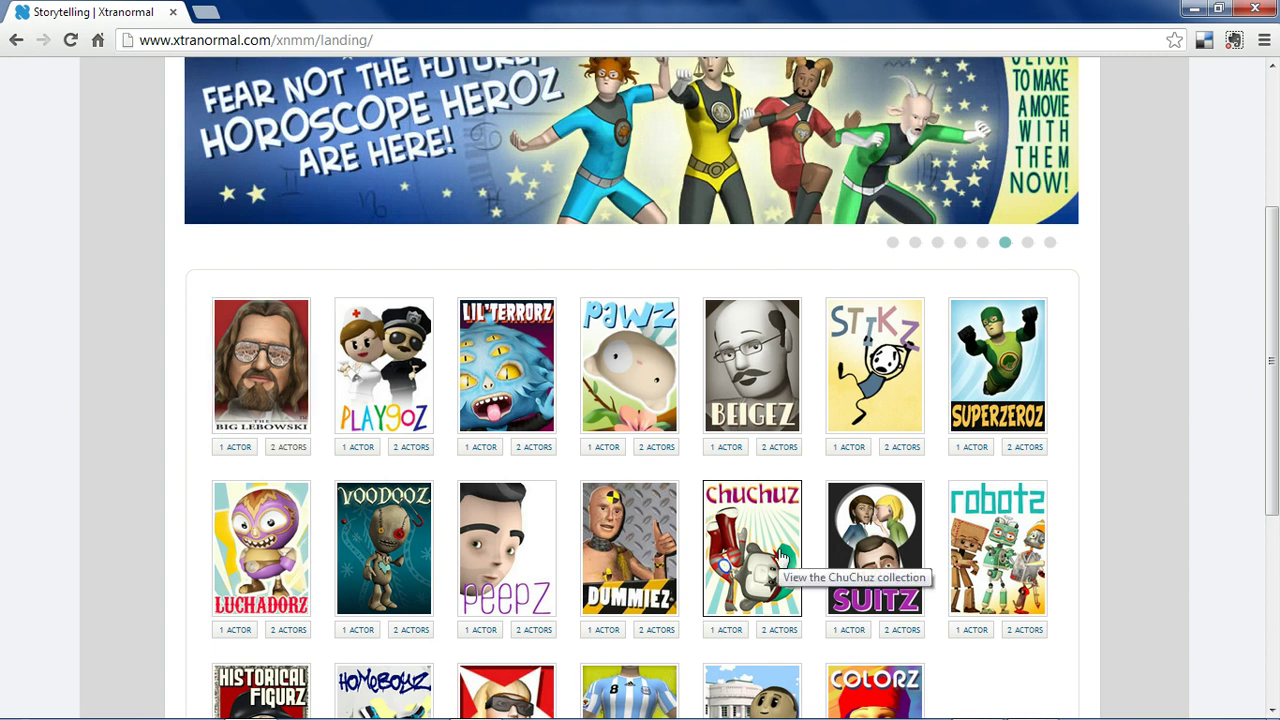
scroll(1180, 450, "down", 2)
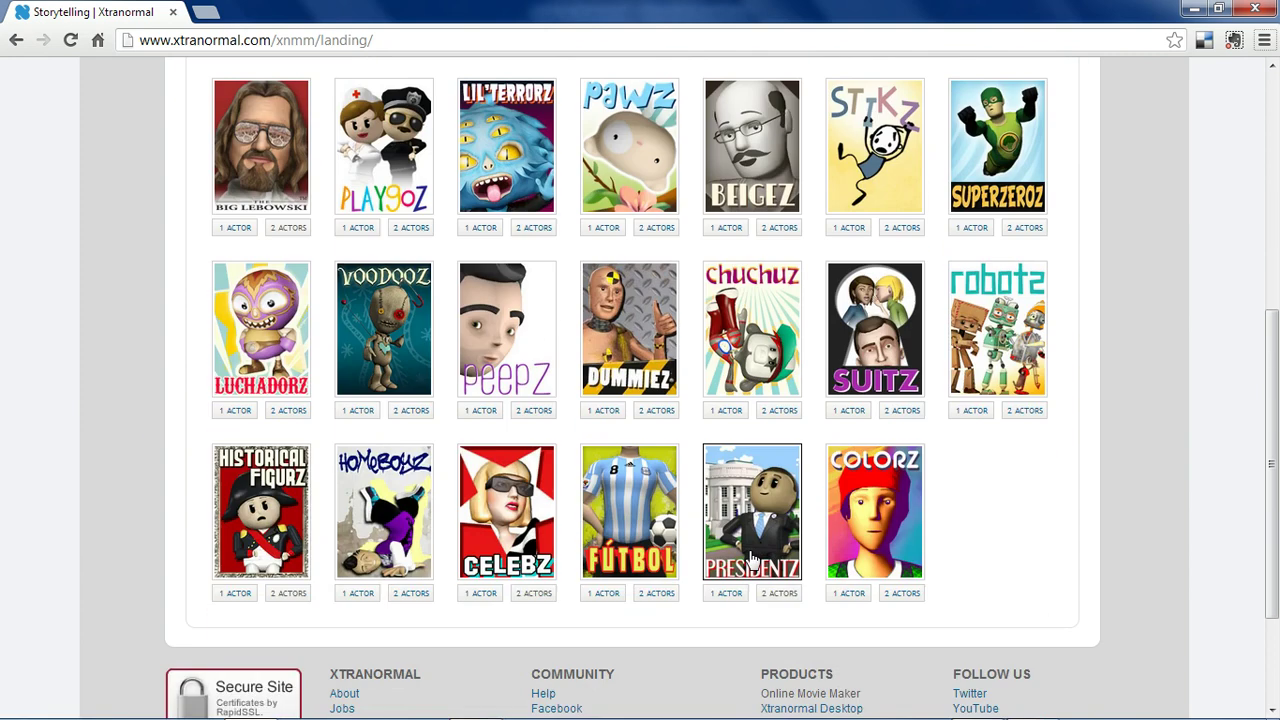
Start a Presidentz two-actor movie, then edit a copy of 'Abe and GW talk about EveryVote.org' instead.
left_click(779, 594)
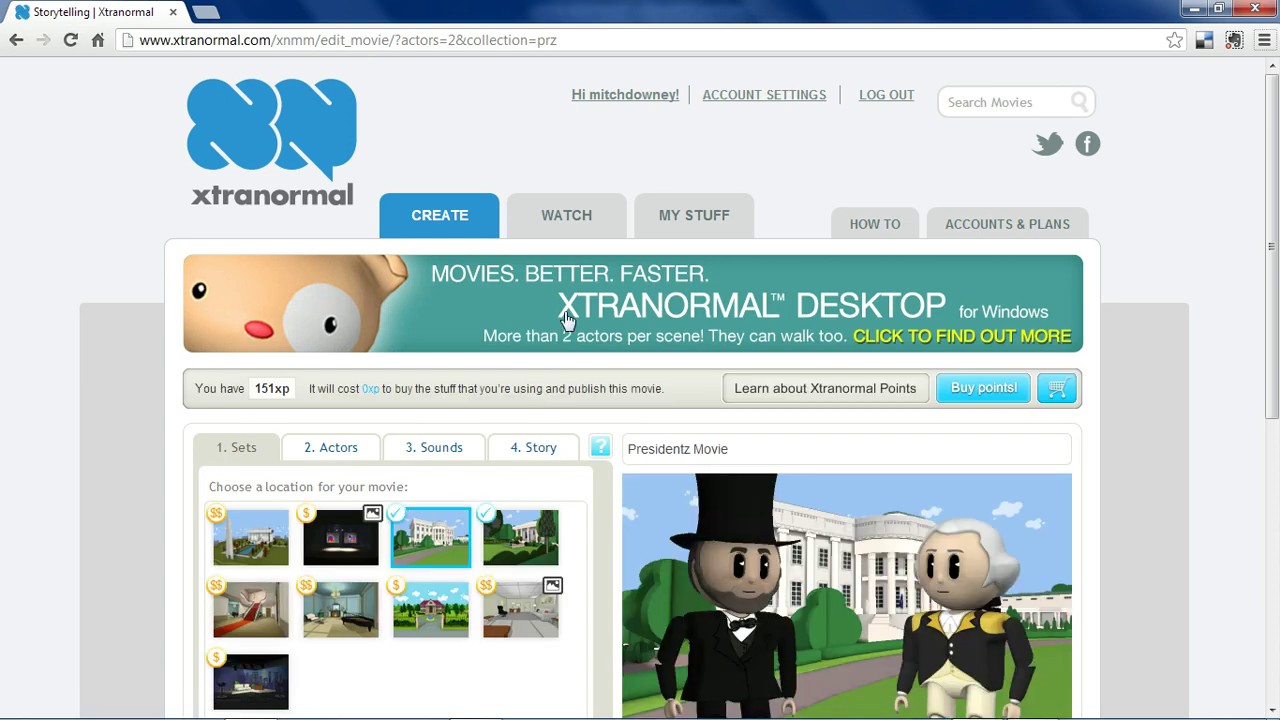
left_click(710, 222)
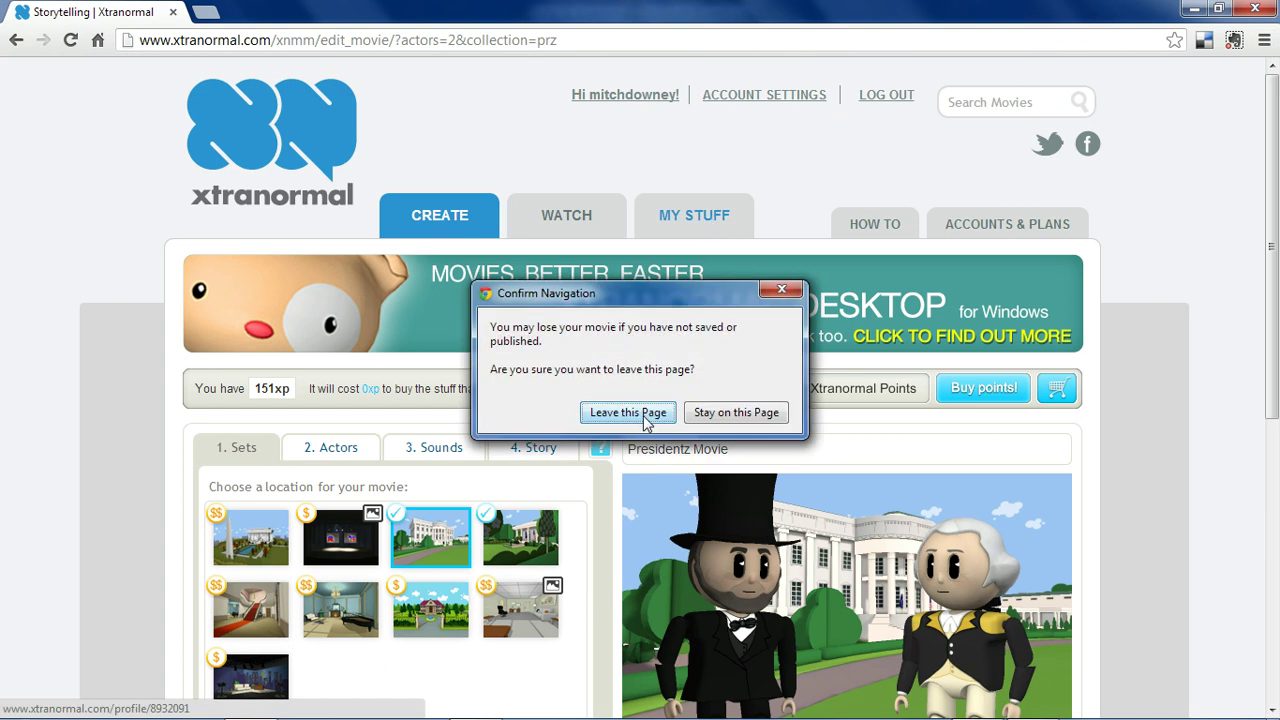
left_click(645, 418)
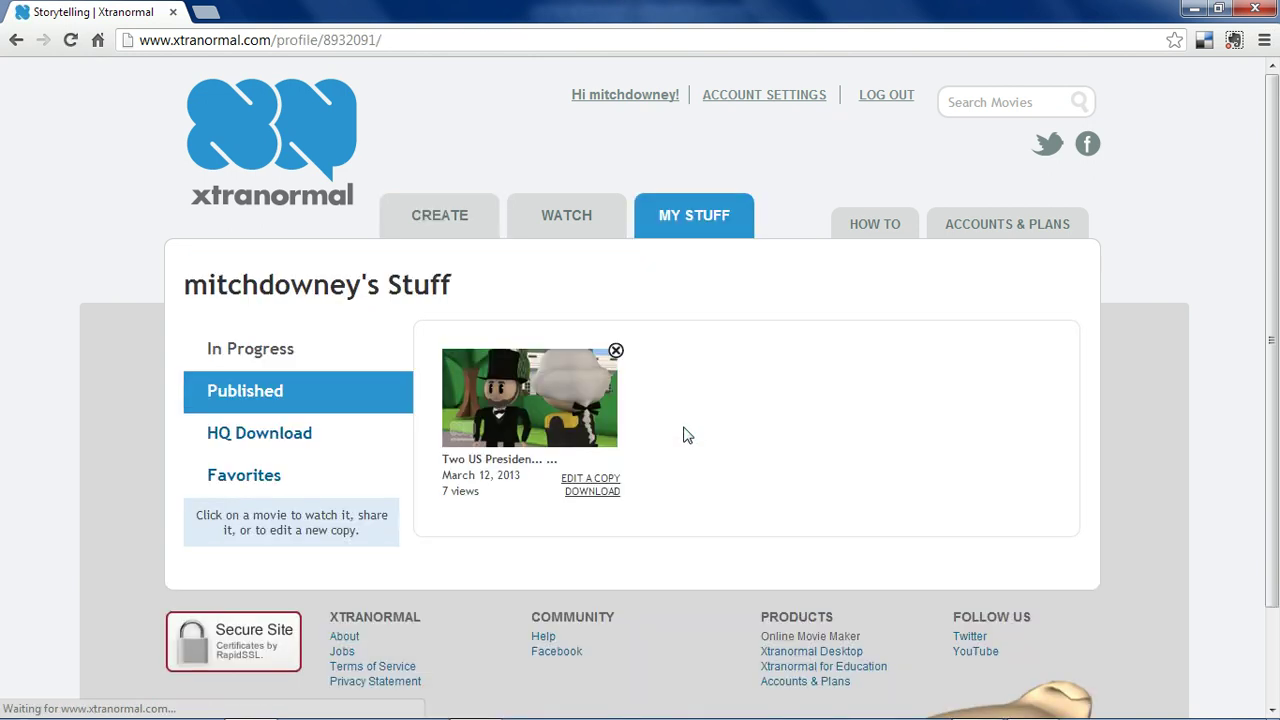
scroll(683, 434, "down", 1)
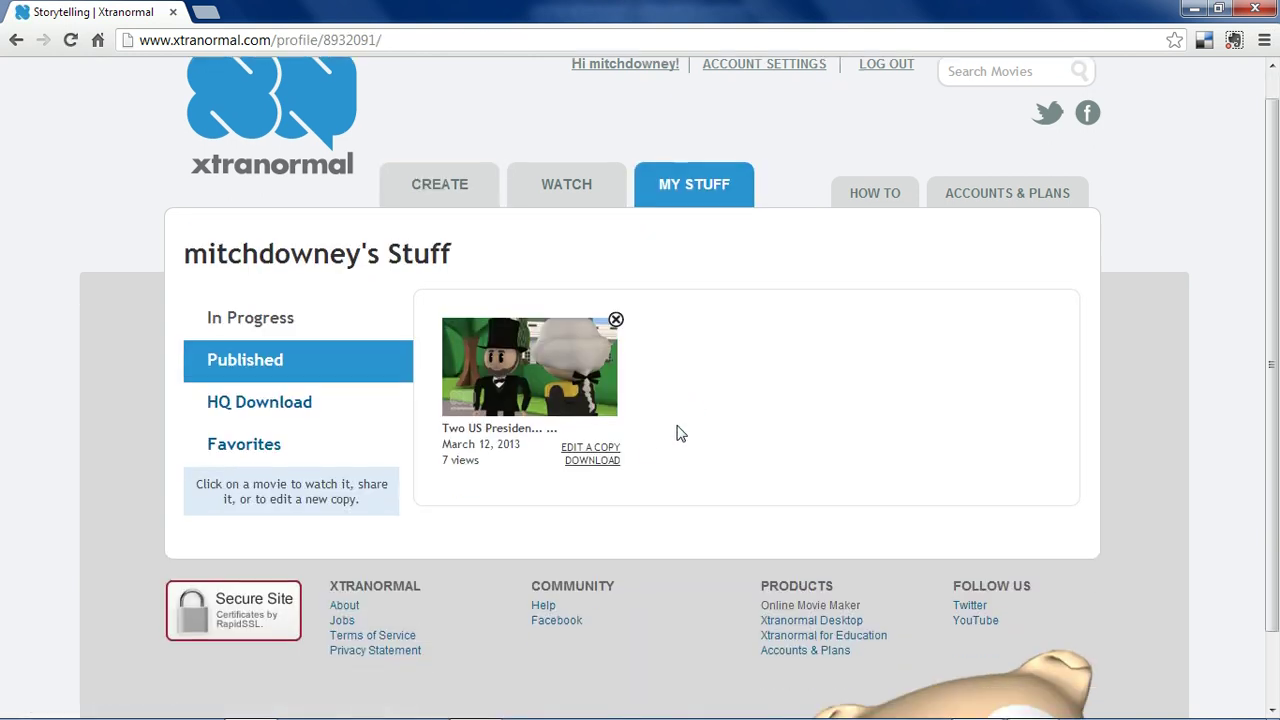
left_click(592, 448)
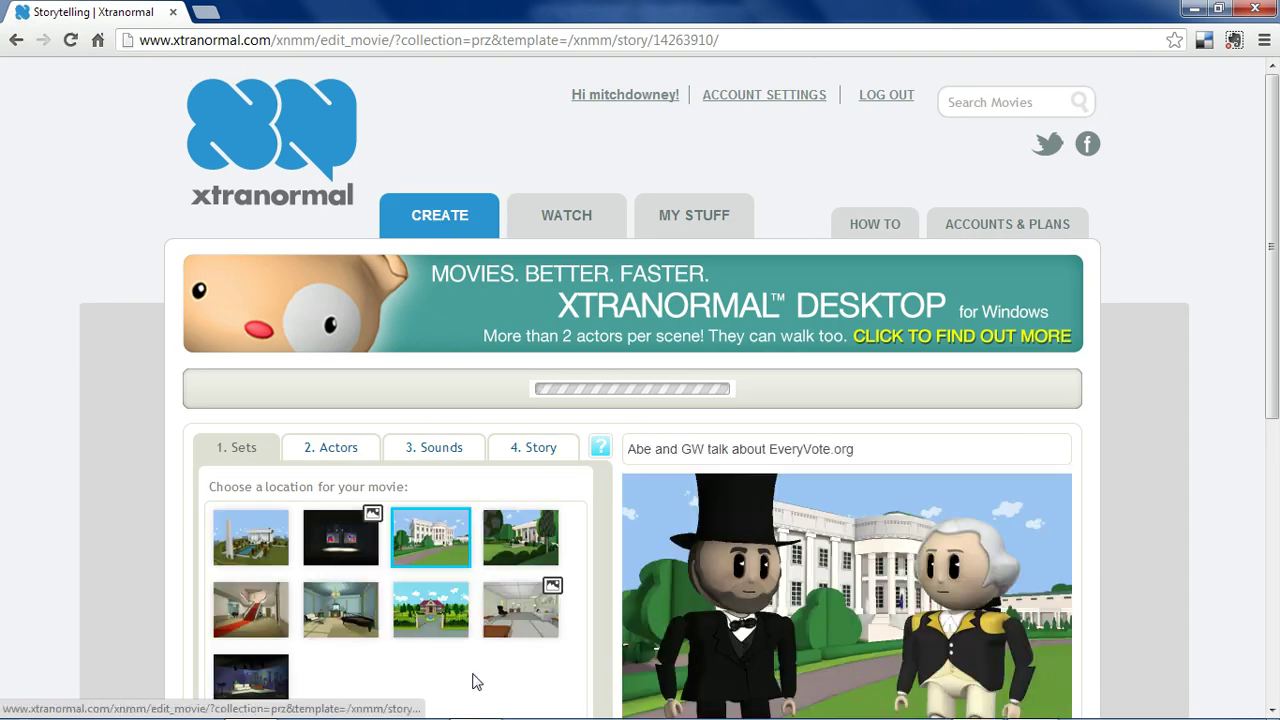
scroll(586, 590, "down", 2)
scroll(586, 590, "down", 2)
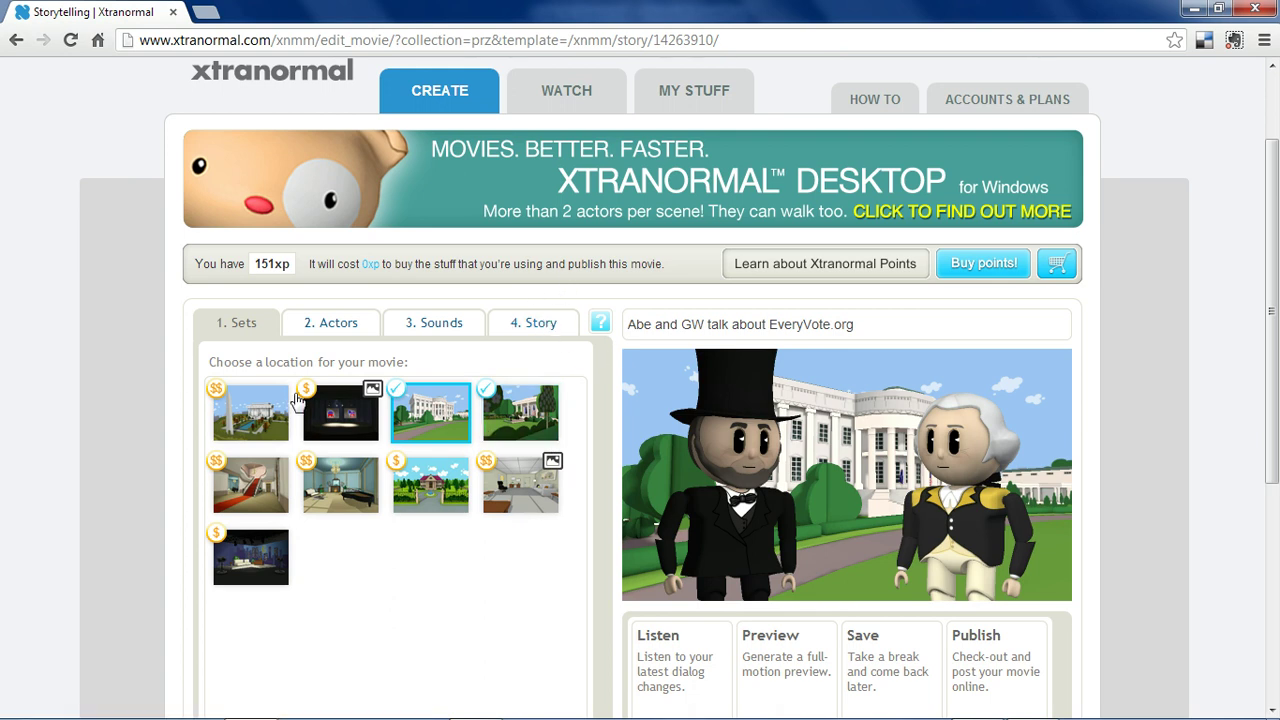
left_click(266, 424)
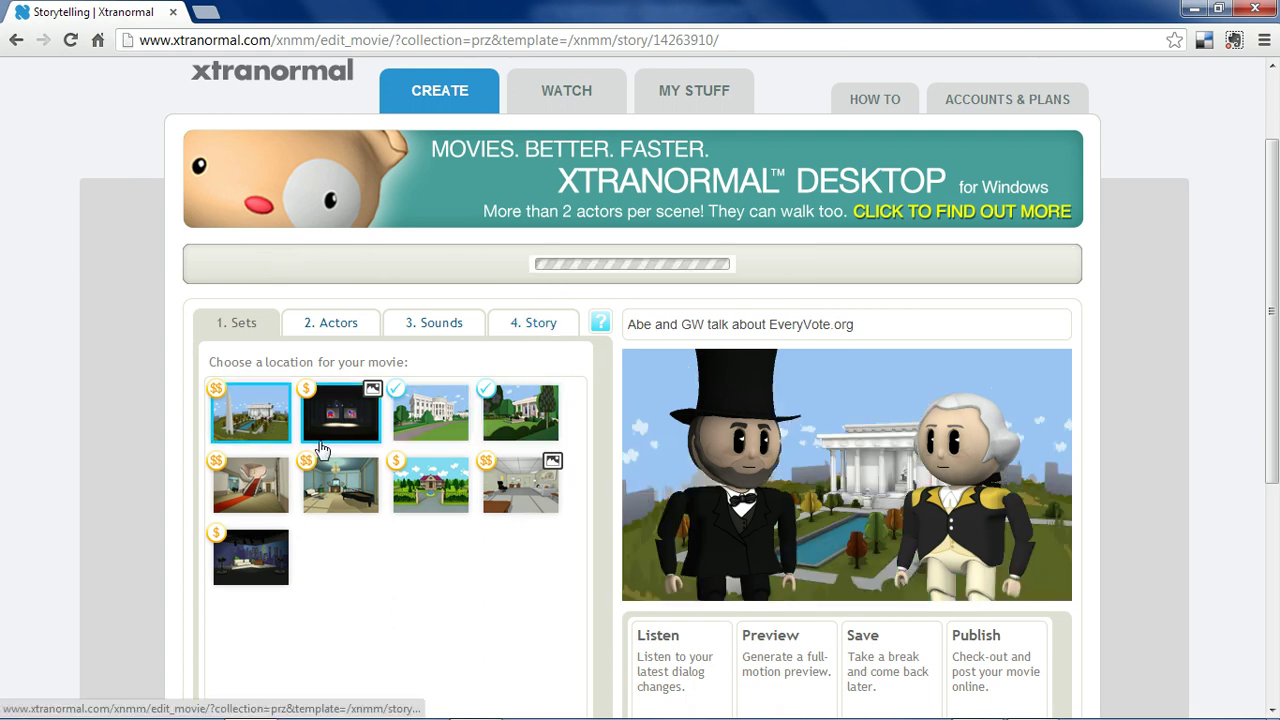
left_click(254, 492)
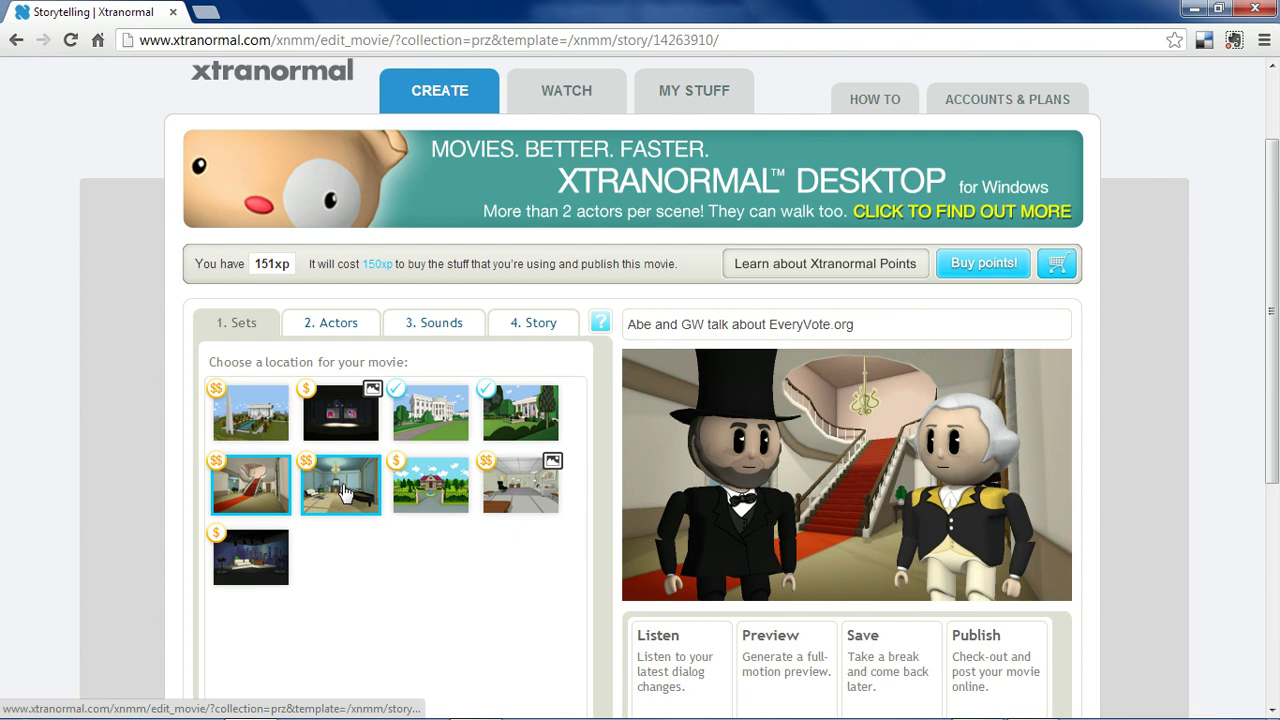
left_click(430, 487)
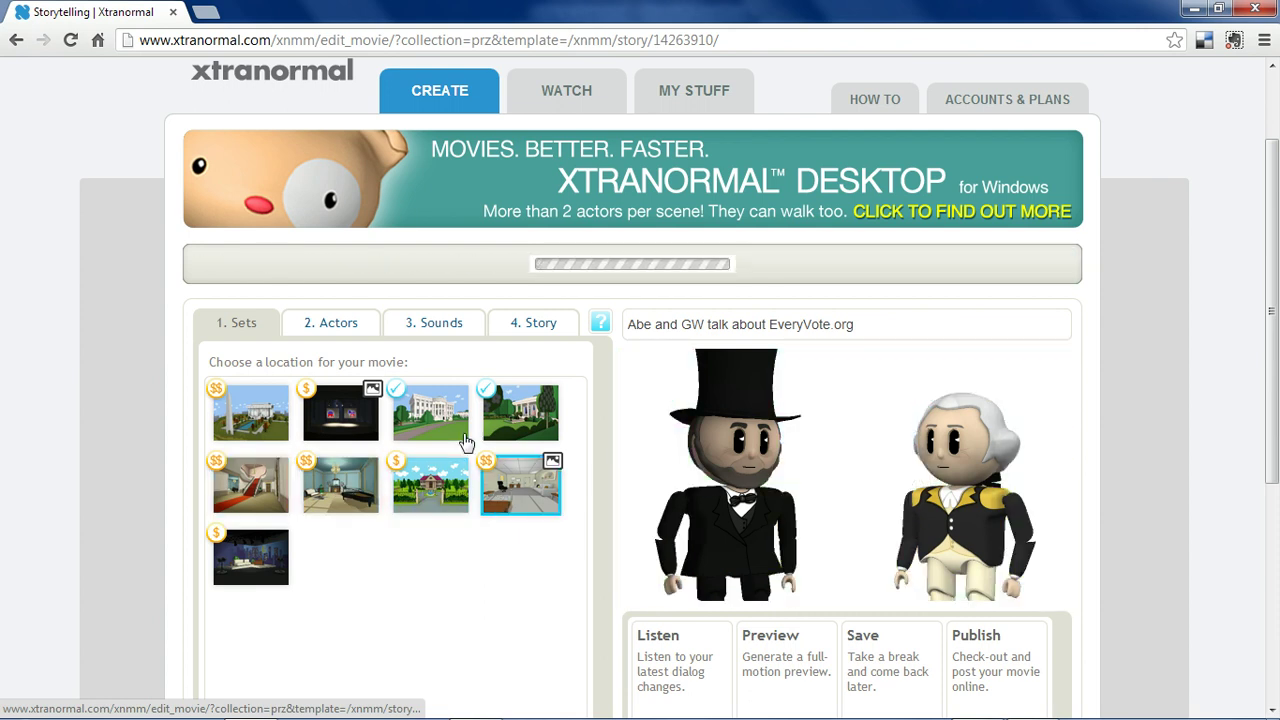
left_click(470, 426)
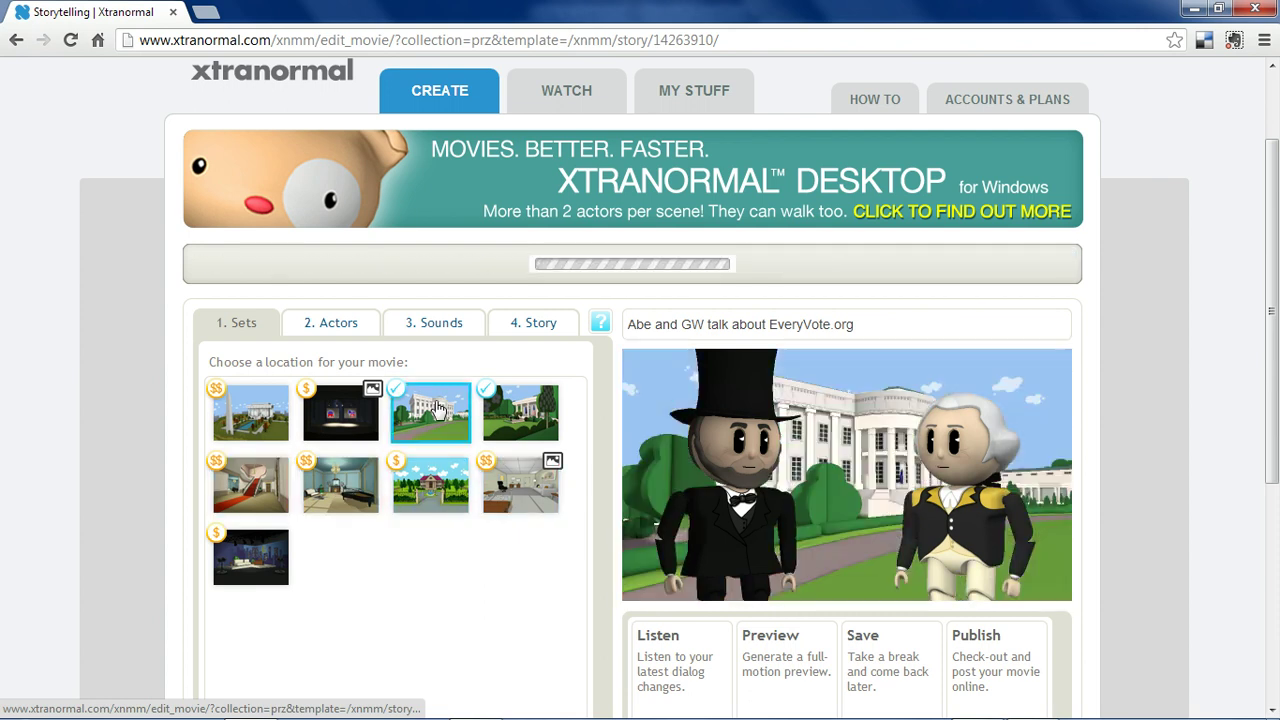
Try Theodore Roosevelt and the woman as Actor 1, settling on Abraham Lincoln.
left_click(340, 330)
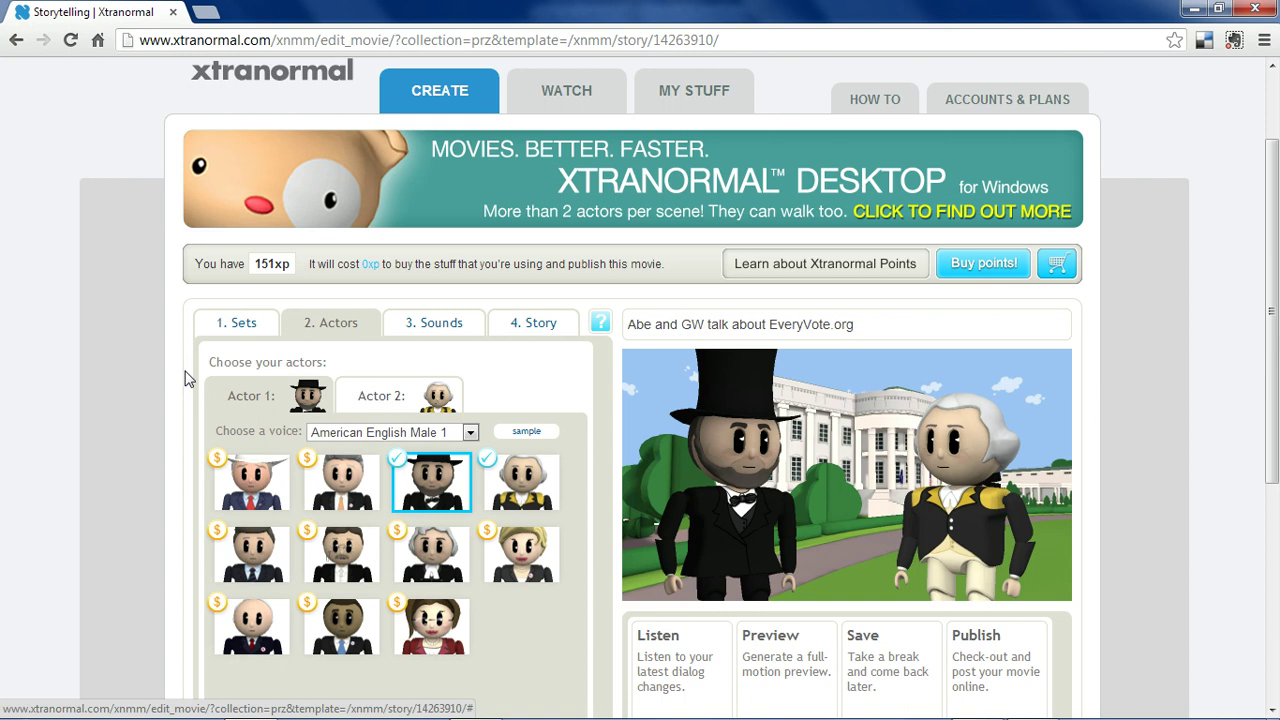
scroll(336, 483, "down", 1)
left_click(452, 493)
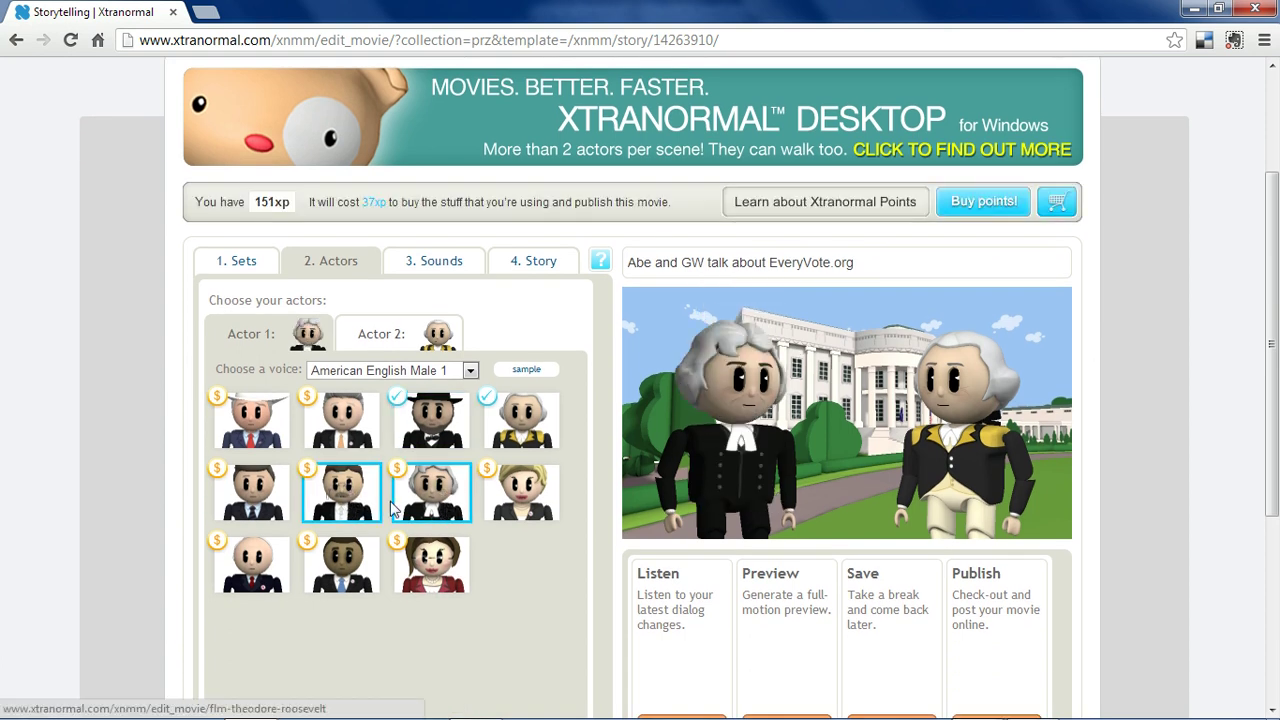
left_click(357, 503)
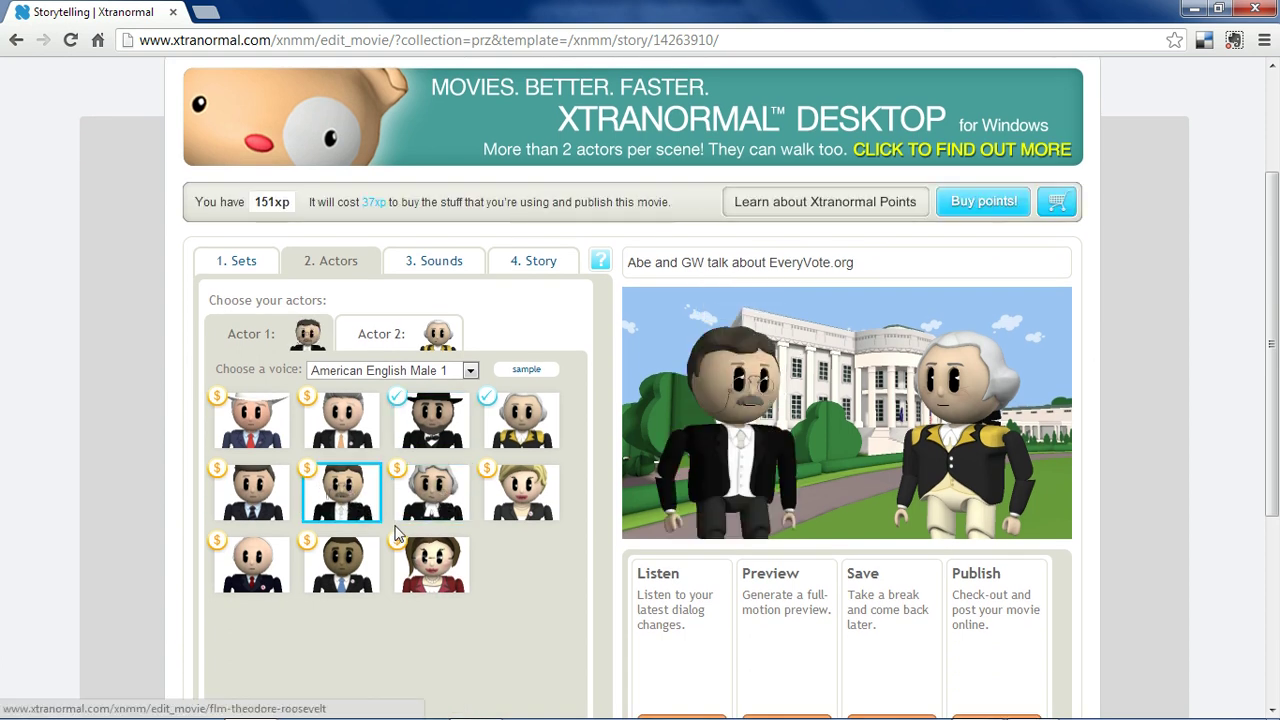
left_click(425, 558)
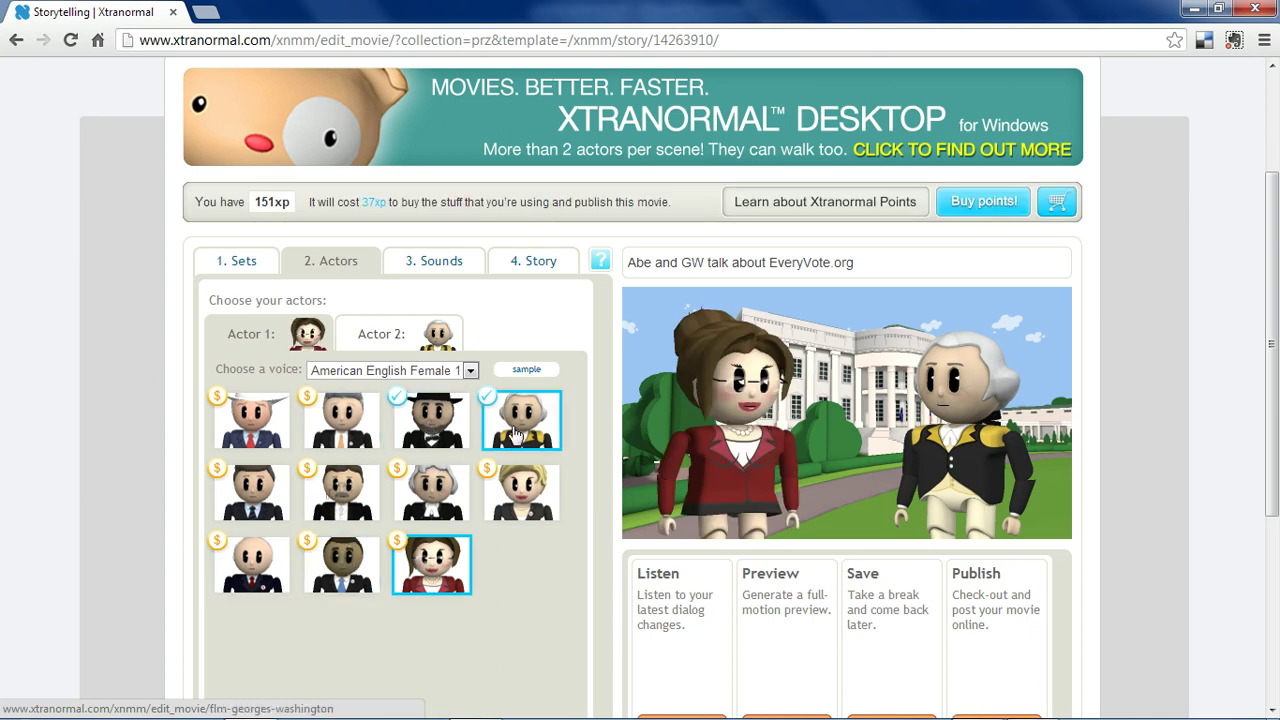
left_click(438, 424)
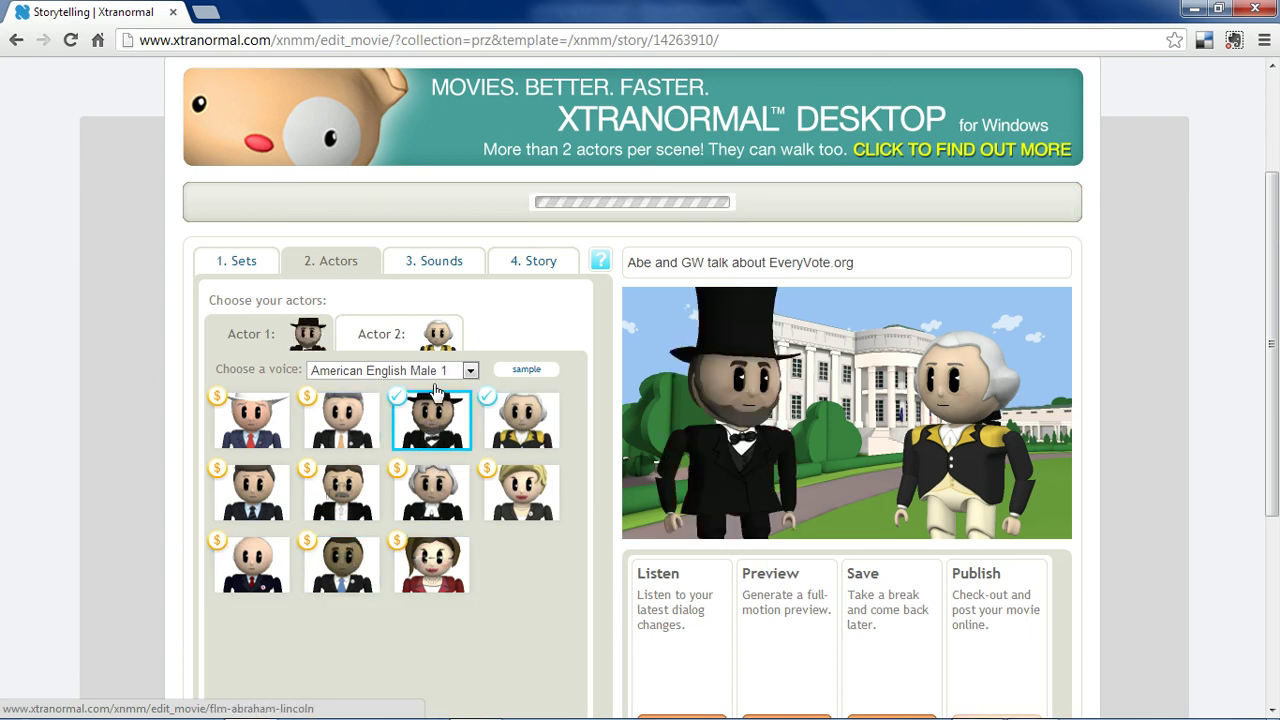
Give Actor 2, Washington, the American English Male 2 voice.
left_click(350, 338)
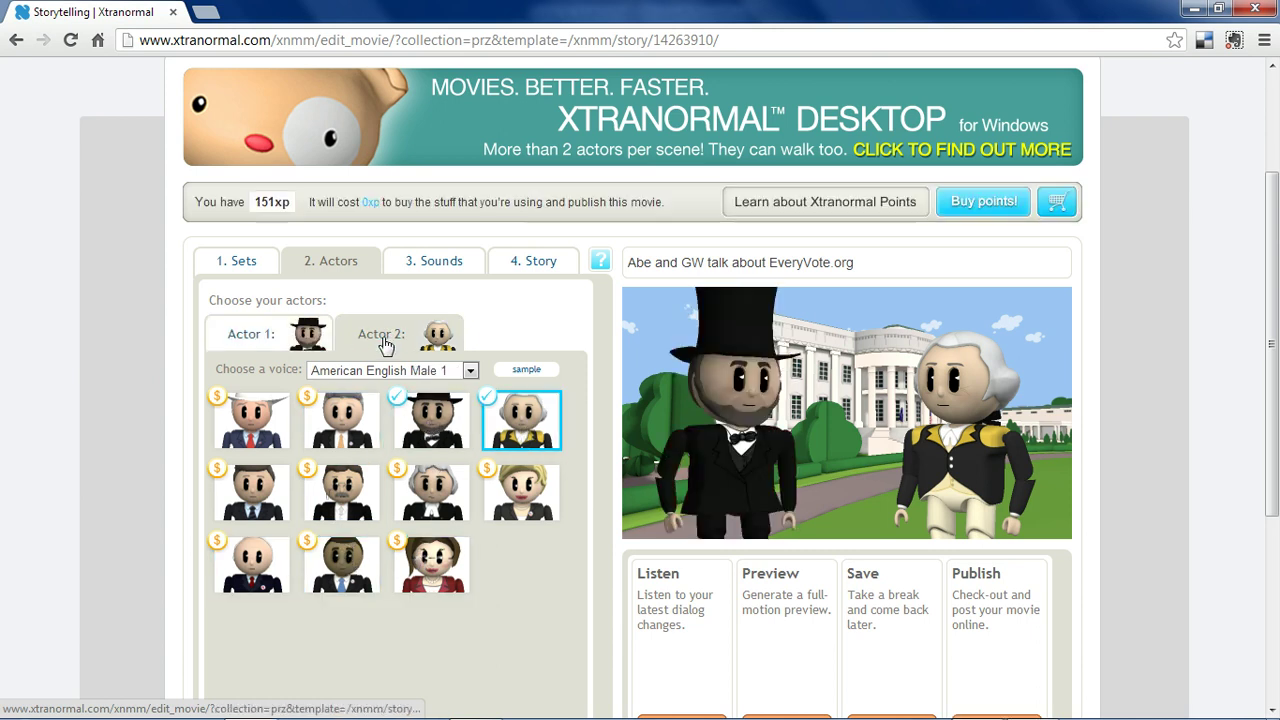
left_click(287, 341)
left_click(392, 336)
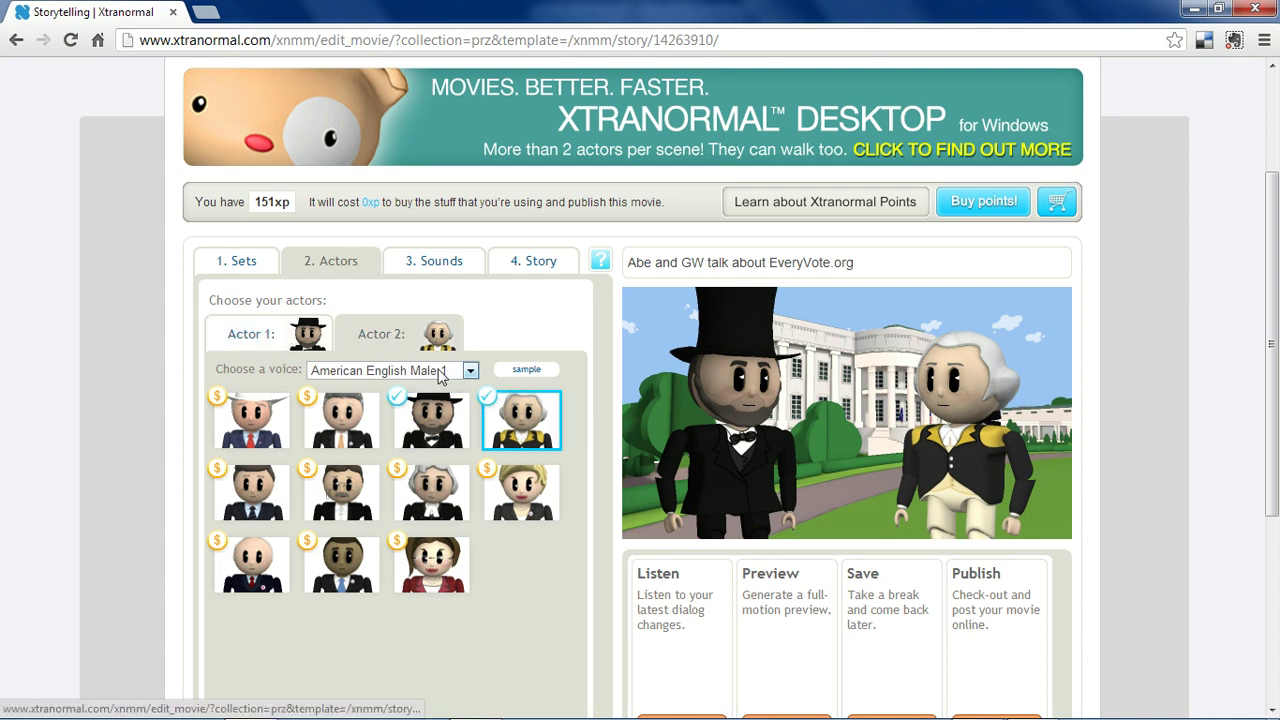
left_click(457, 370)
left_click(450, 478)
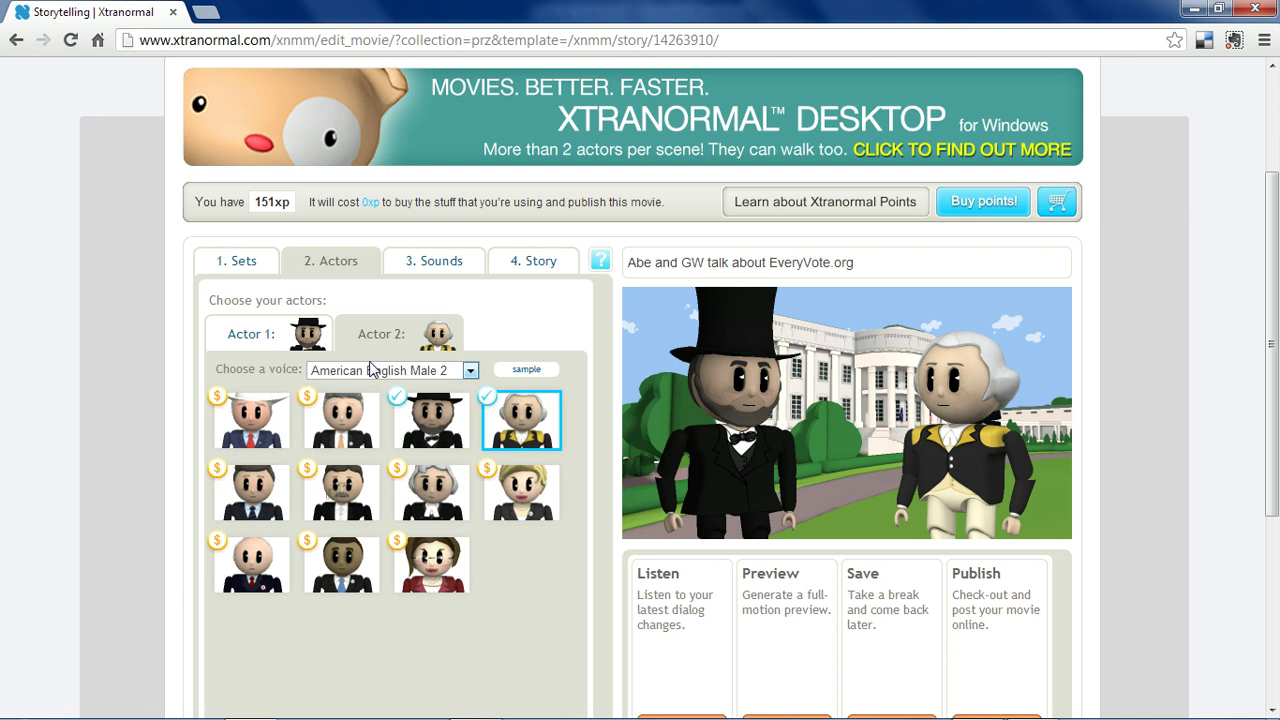
Choose Children at park as the background sound, leaving music at No selection.
left_click(433, 267)
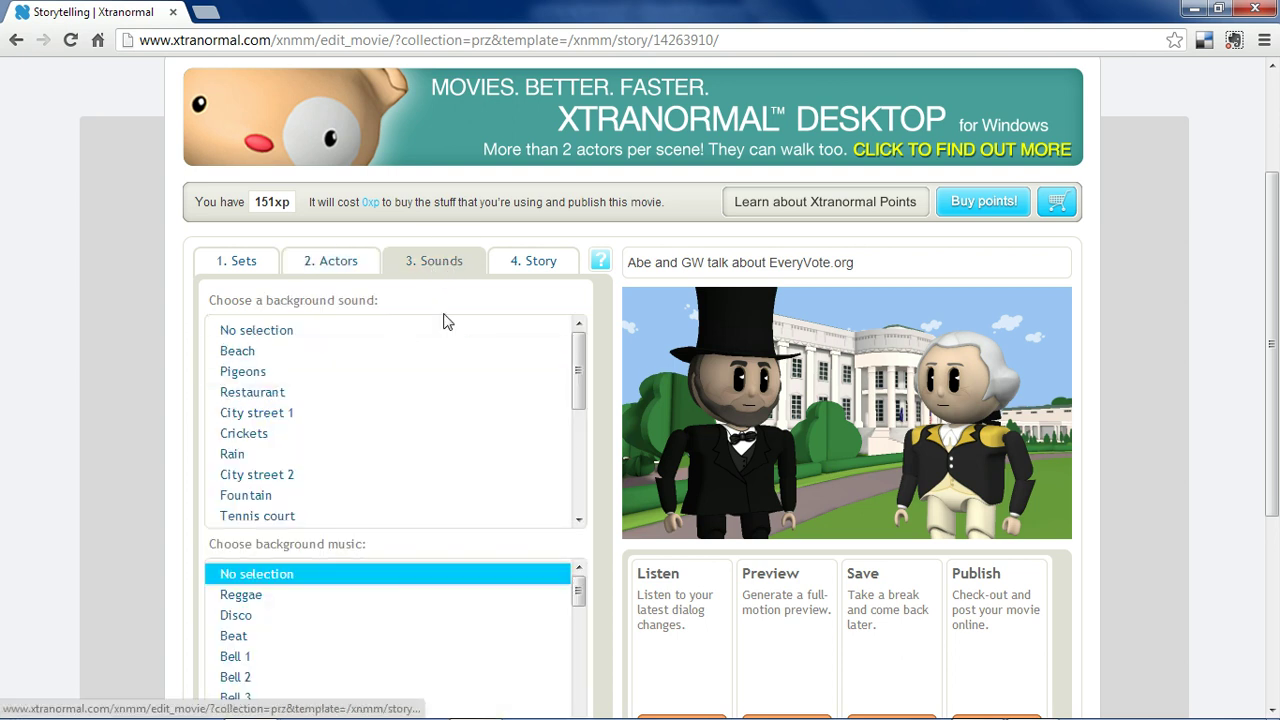
left_click_drag(581, 367, 586, 478)
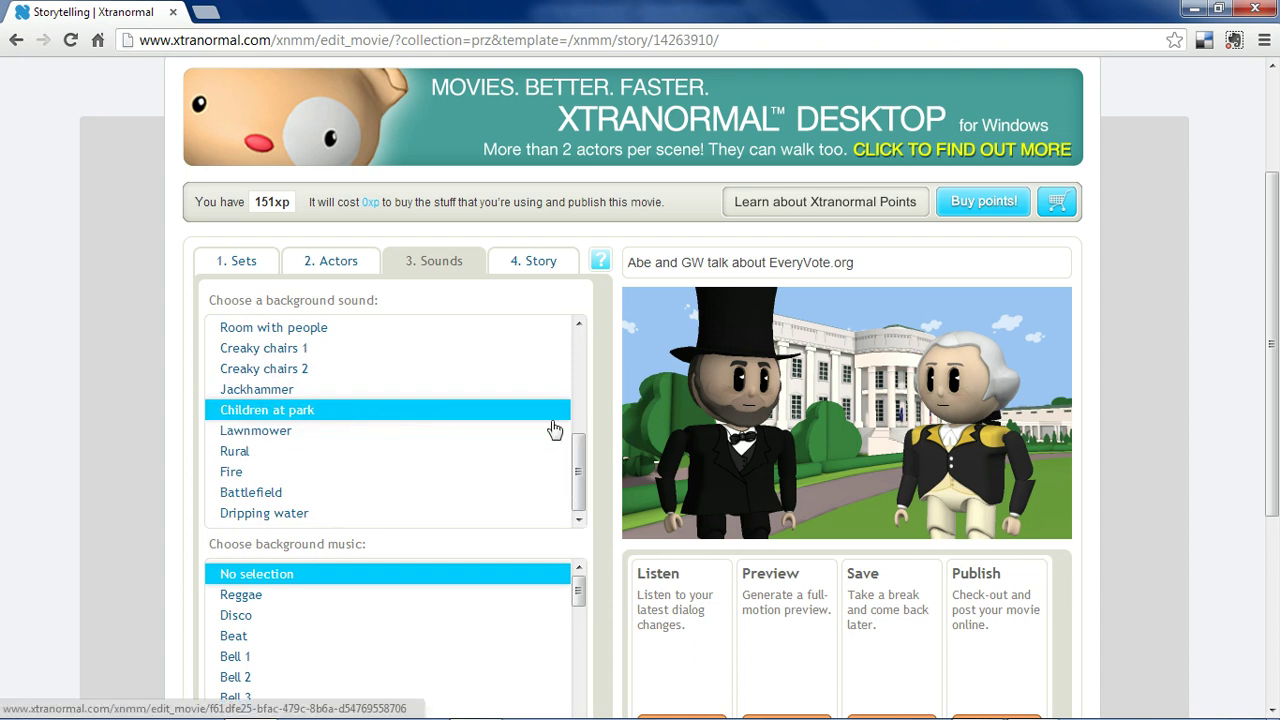
scroll(590, 492, "down", 1)
scroll(590, 492, "down", 1)
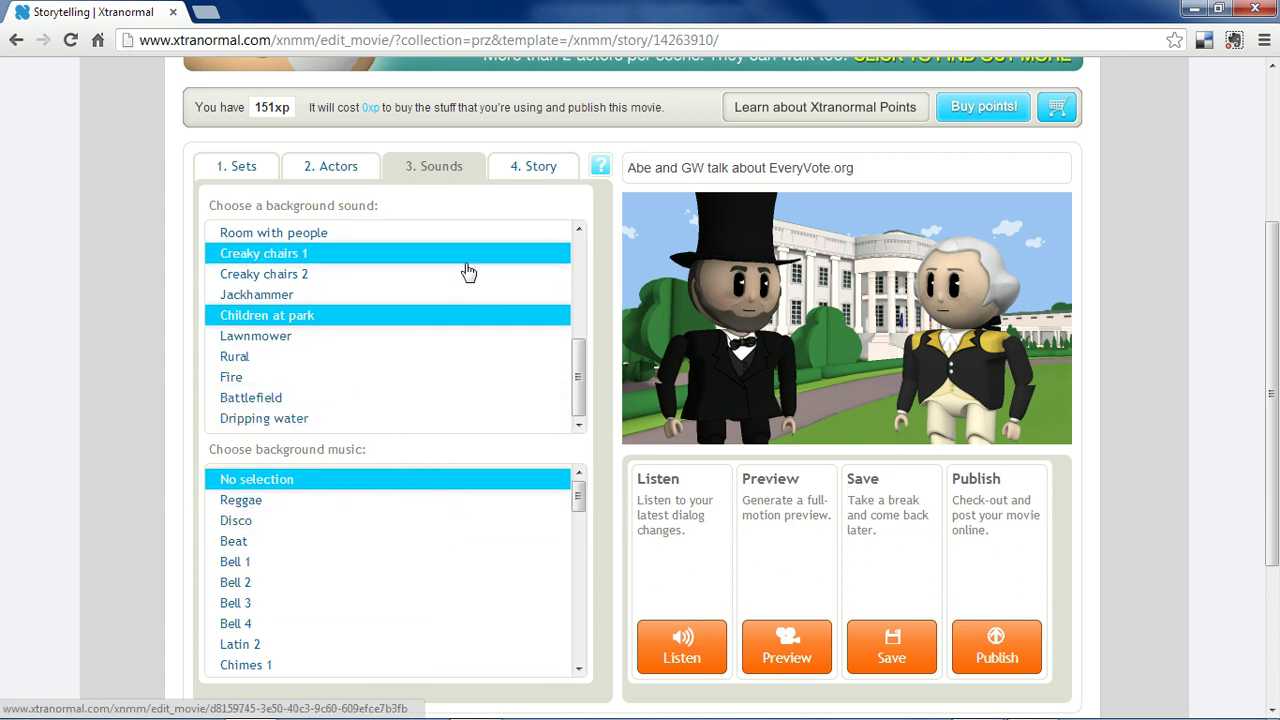
Open the Story script and toggle speakers, keeping Abe on line one and George on line two.
left_click(533, 166)
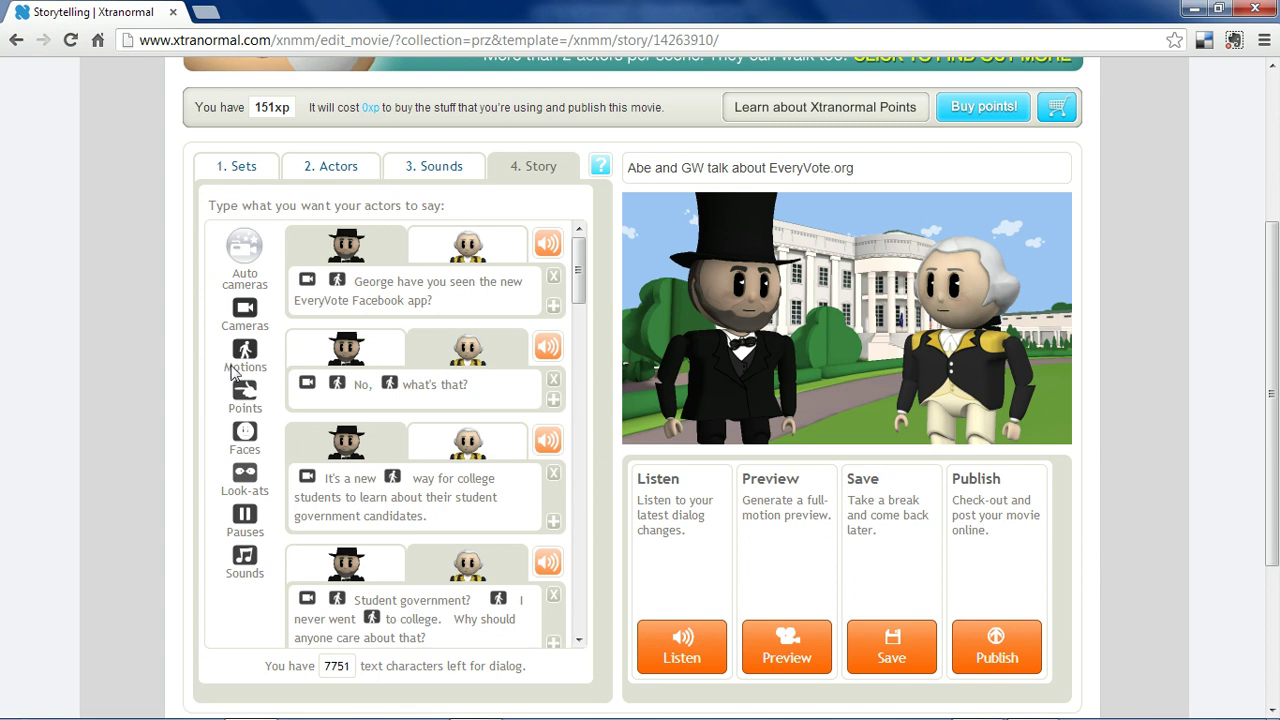
left_click(512, 250)
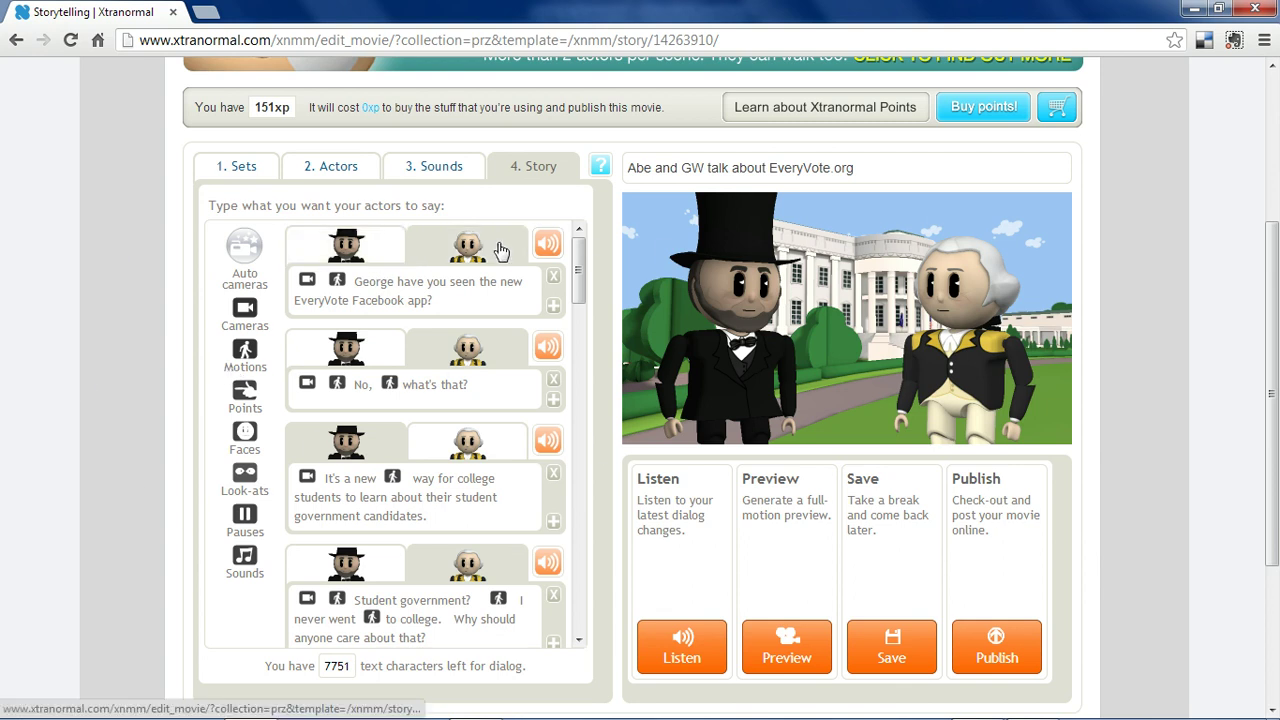
left_click(350, 245)
left_click(453, 250)
left_click(355, 248)
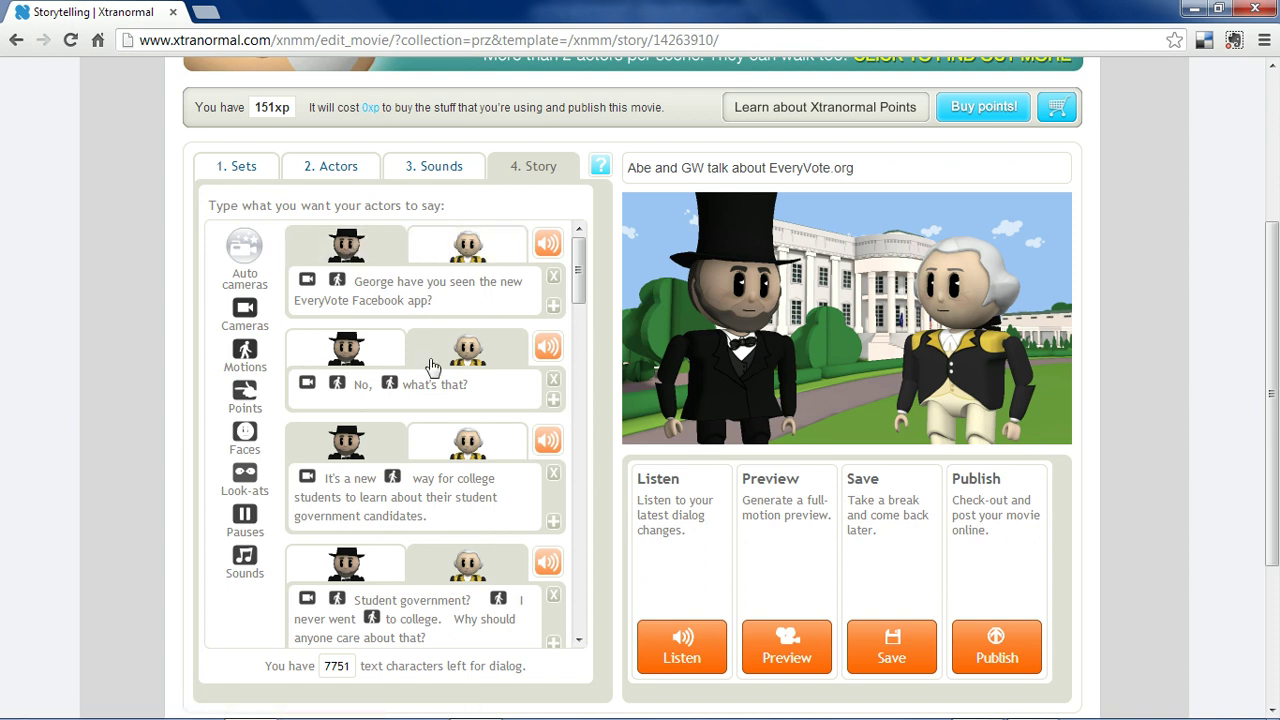
left_click(467, 355)
left_click(468, 356)
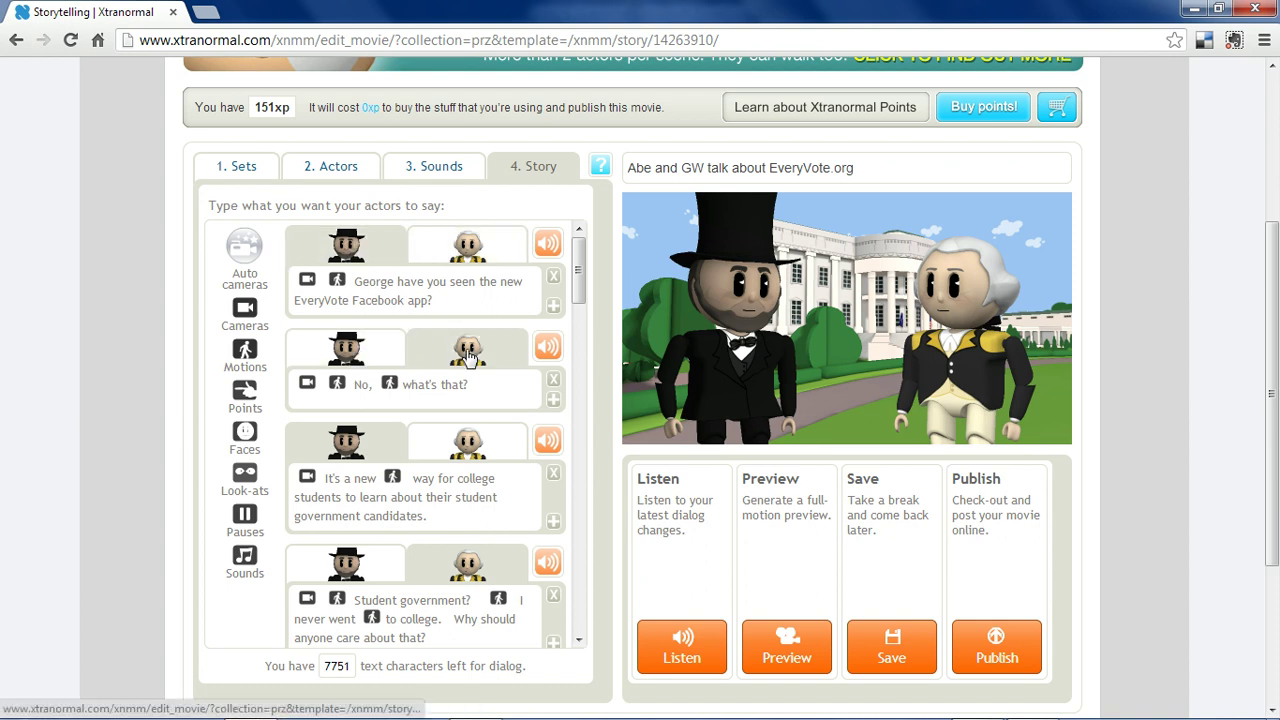
left_click(554, 401)
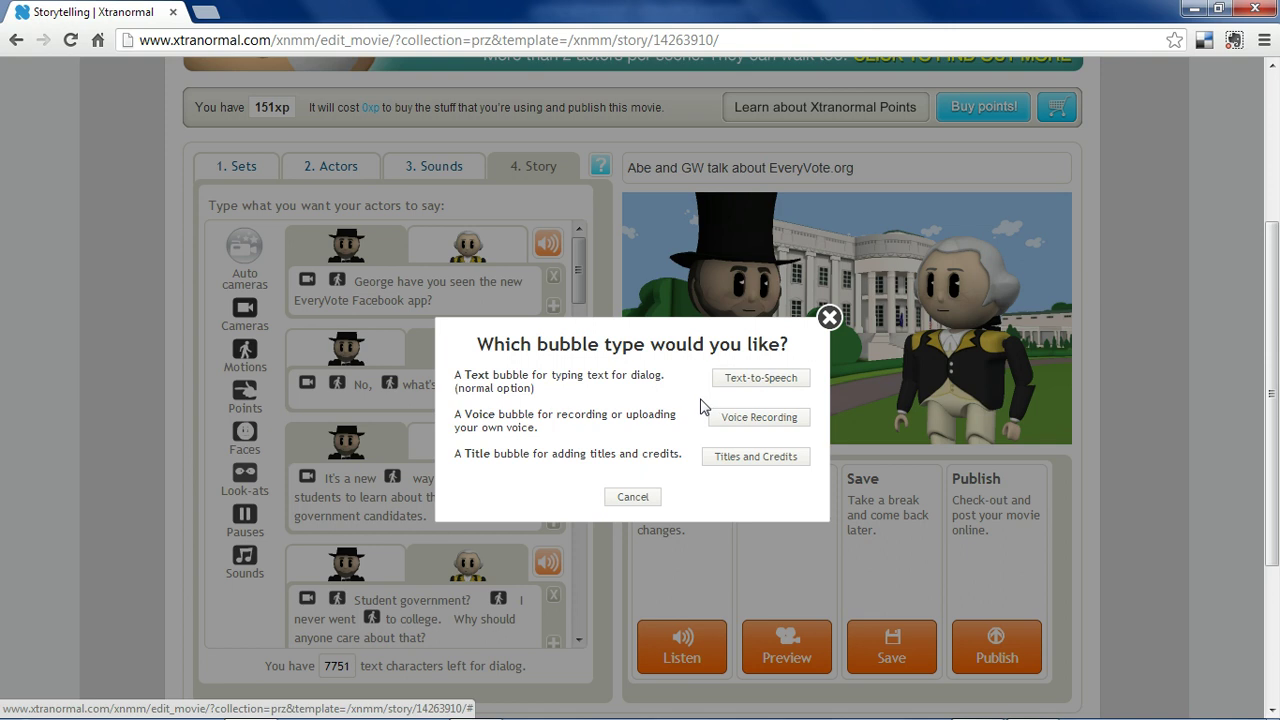
left_click(749, 386)
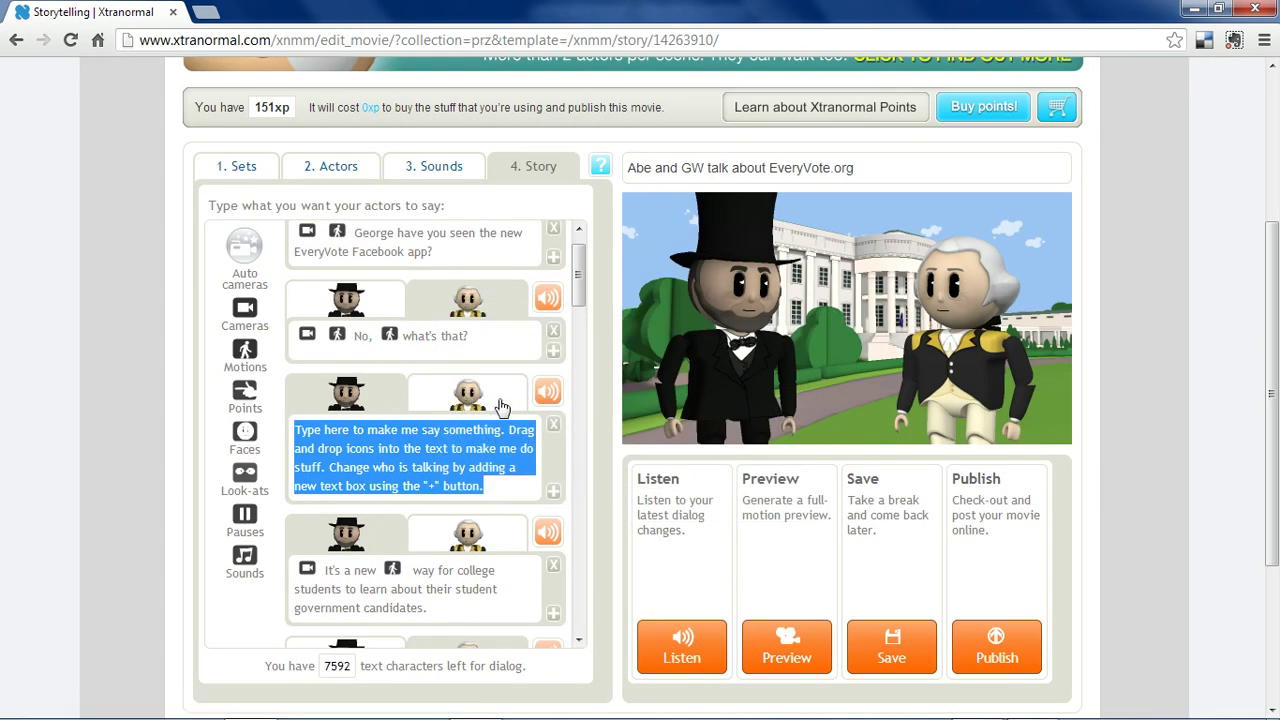
left_click(555, 425)
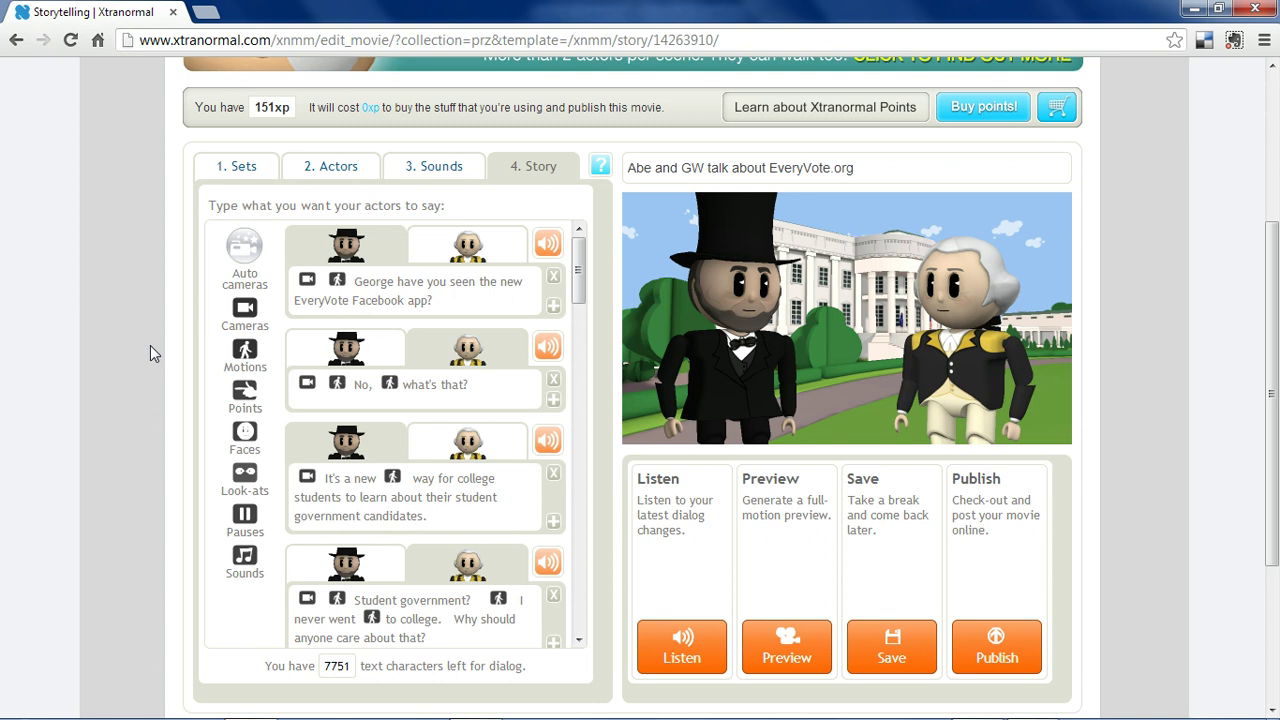
Scroll the four-line dialog list and enable Auto cameras.
mouse_move(580, 262)
left_mouse_down()
mouse_move(586, 355)
mouse_move(588, 262)
left_mouse_up()
left_click(244, 250)
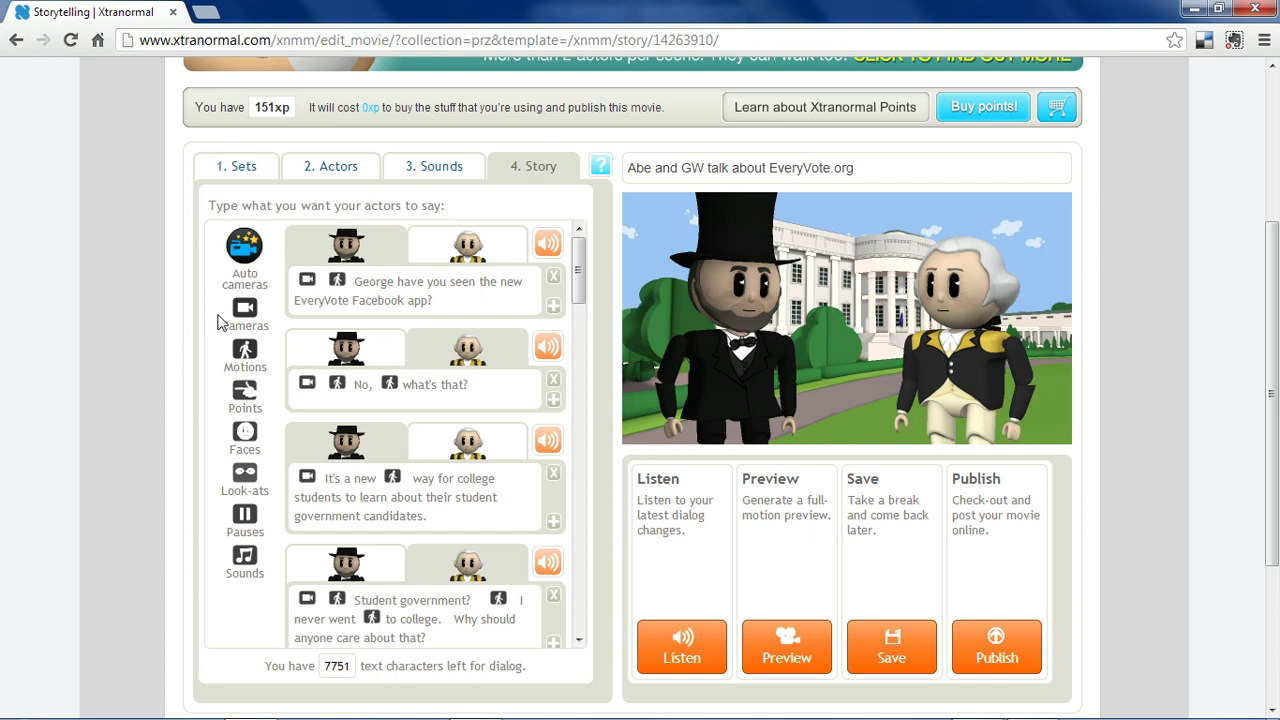
Disable Auto cameras and add a camera direction to line one, previewing Cameras 2–4.
left_click(244, 245)
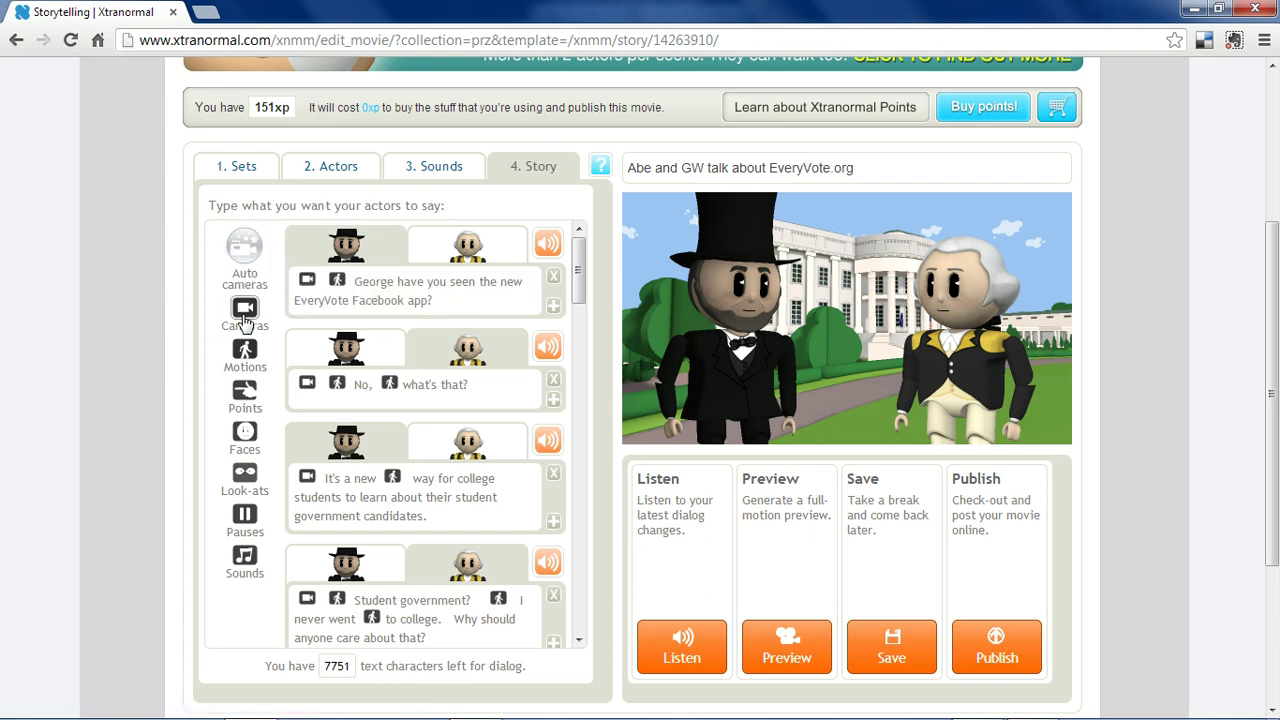
mouse_move(244, 309)
left_mouse_down()
mouse_move(313, 290)
mouse_move(497, 290)
left_mouse_up()
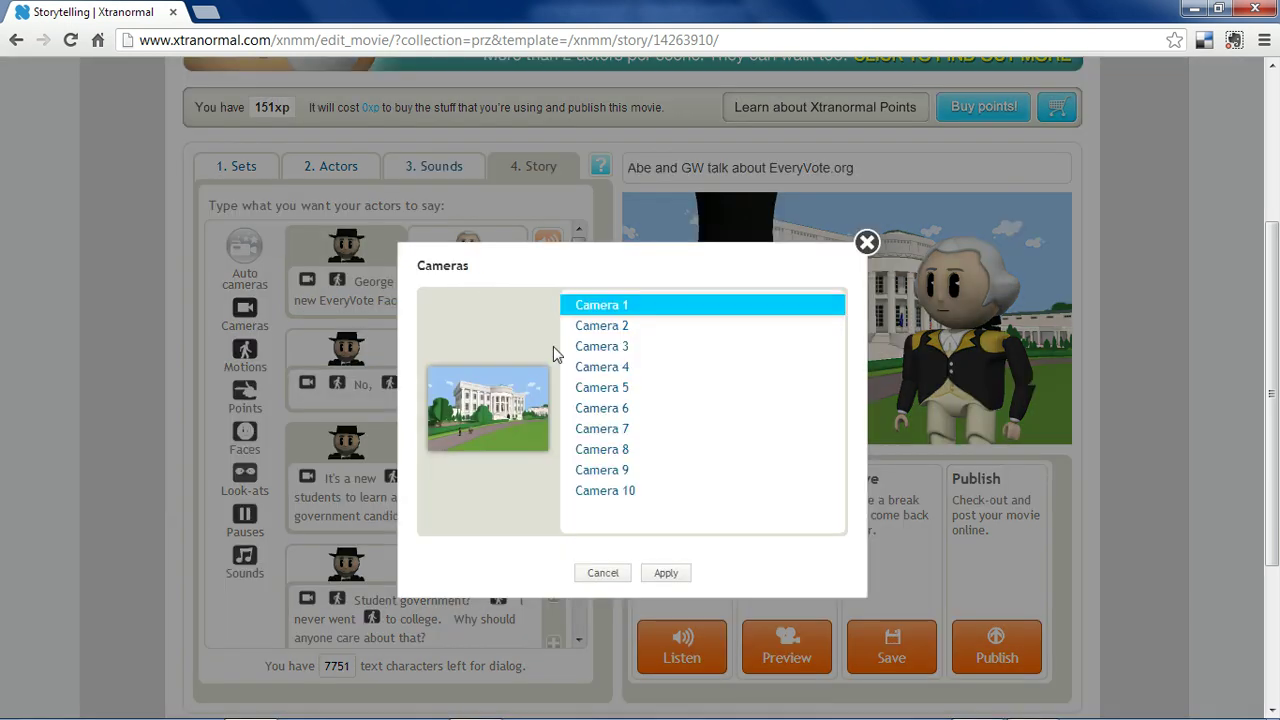
left_click(645, 330)
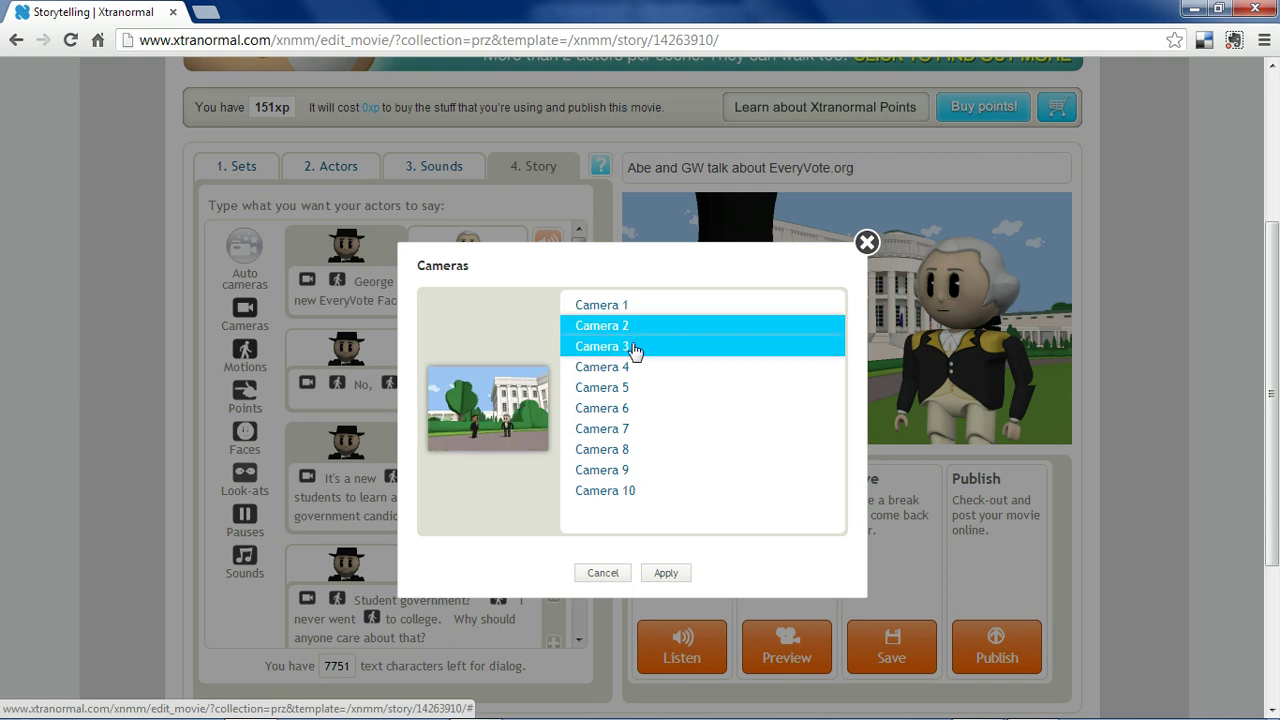
left_click(632, 347)
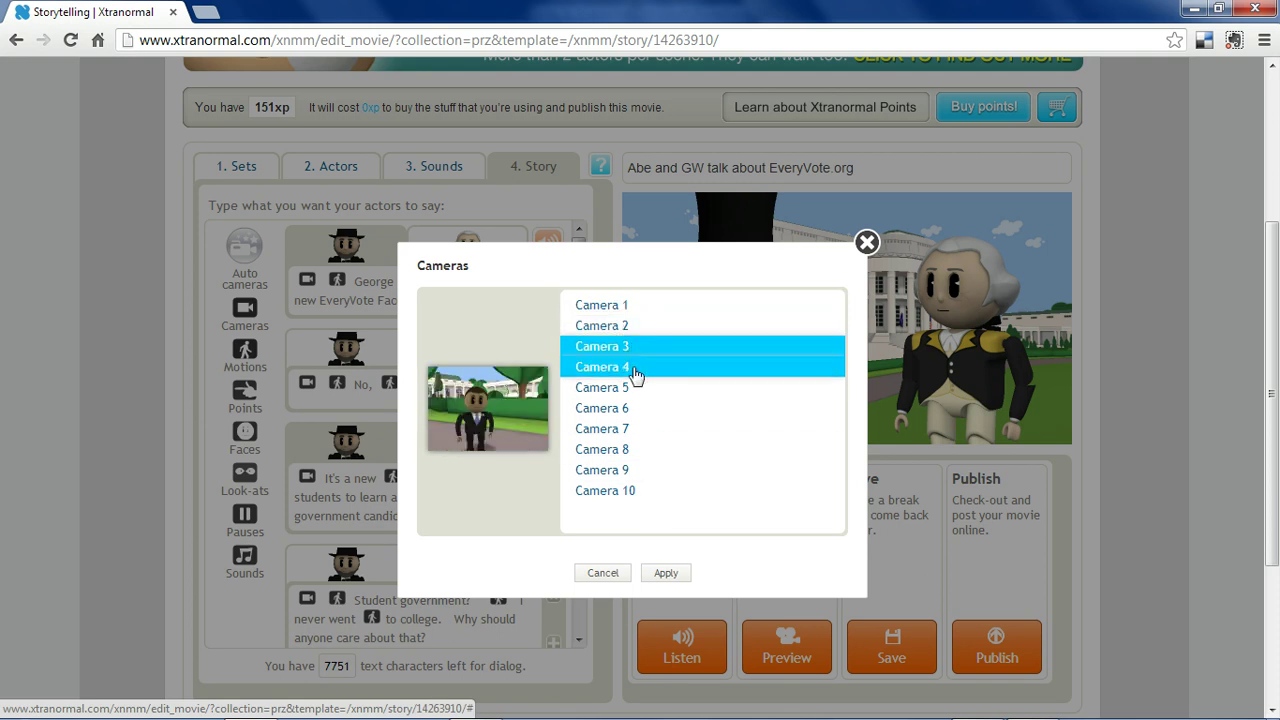
left_click(634, 370)
Preview Cameras 5–10, return to Camera 1, then cancel the camera direction.
left_click(632, 390)
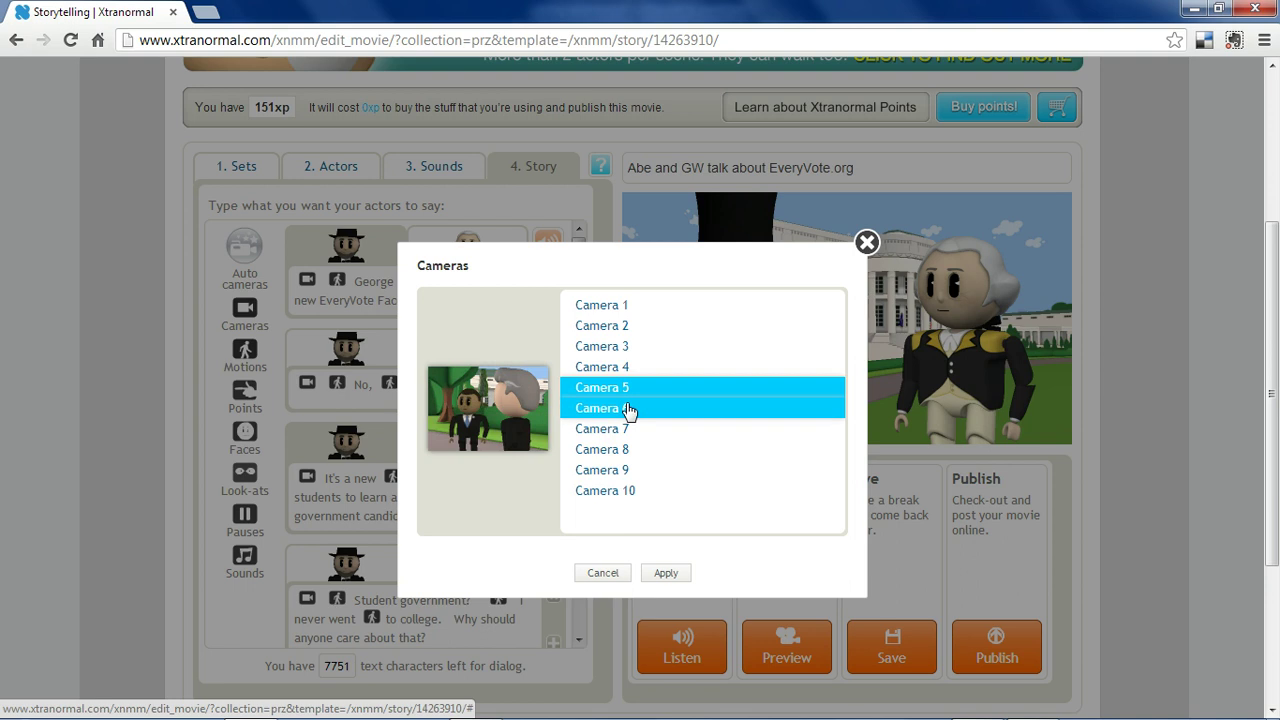
left_click(628, 412)
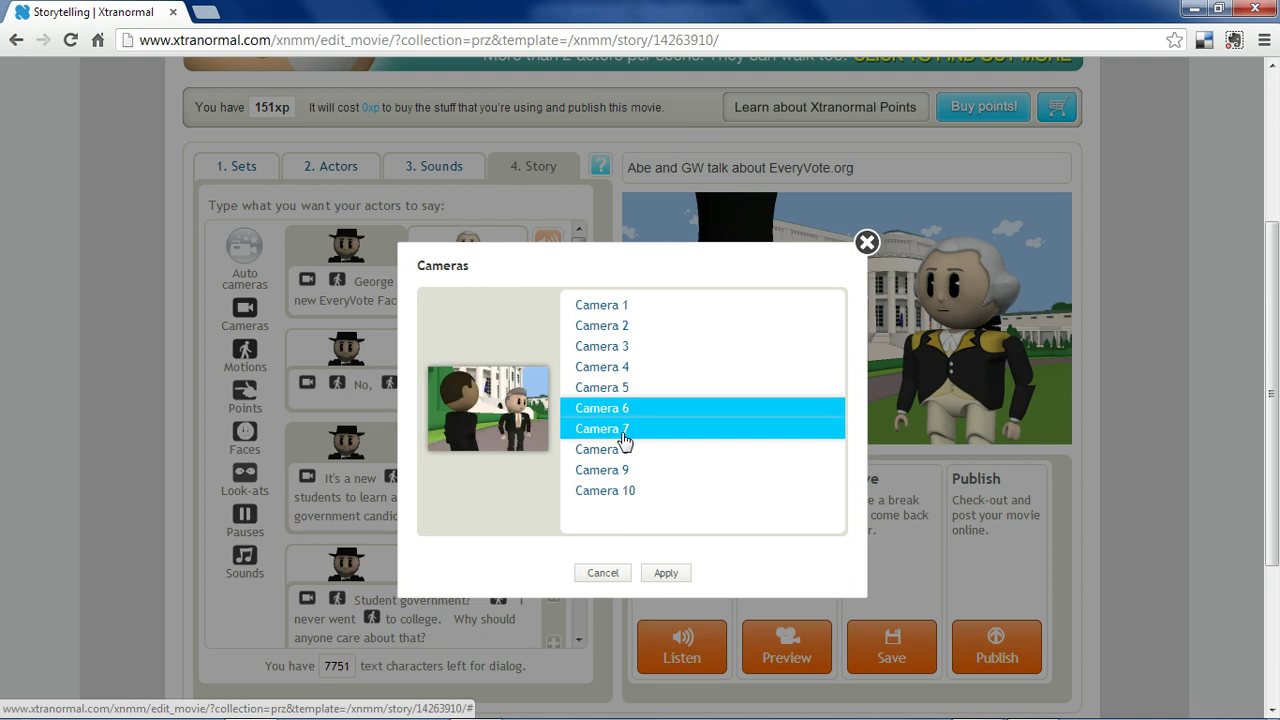
left_click(624, 432)
left_click(622, 455)
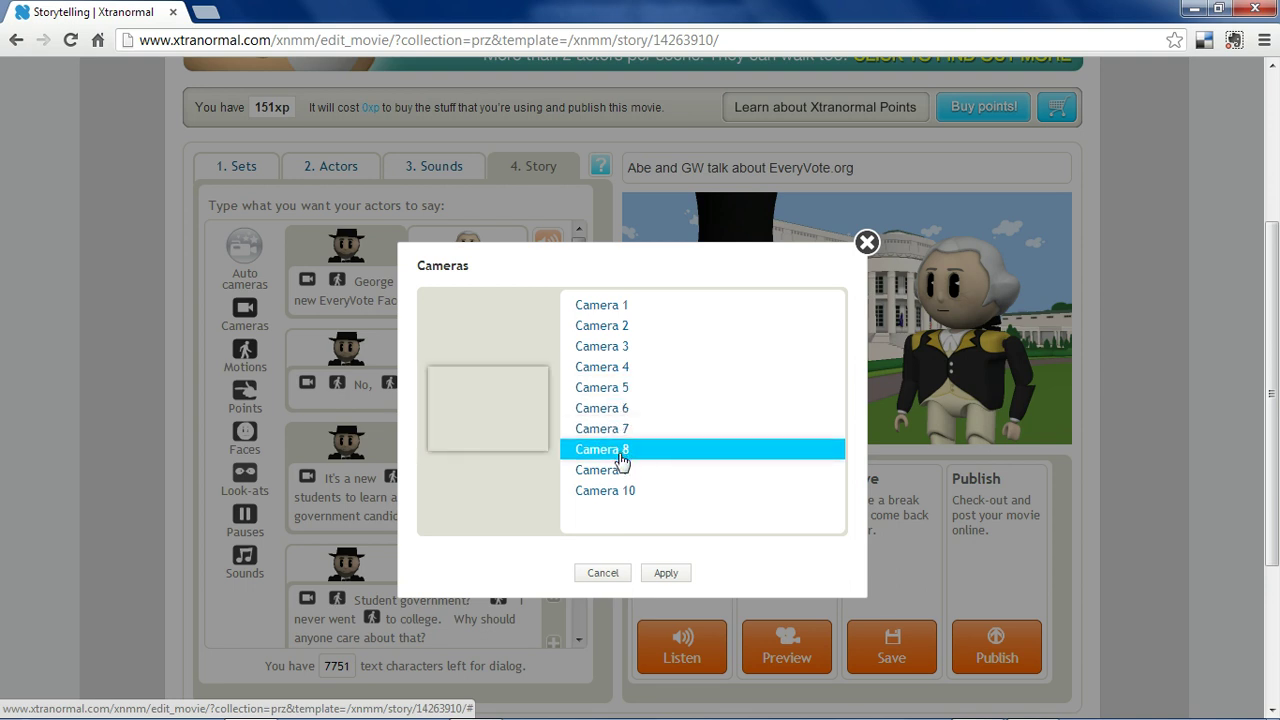
left_click(622, 474)
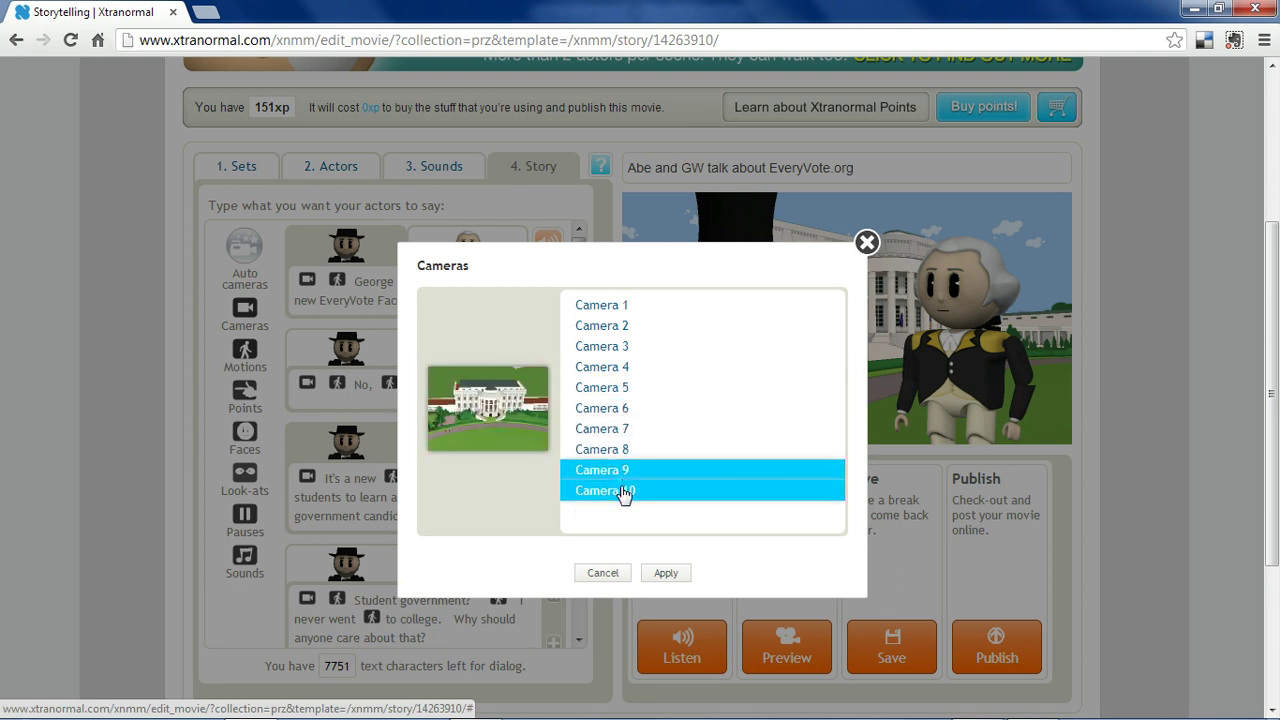
left_click(624, 492)
left_click(622, 308)
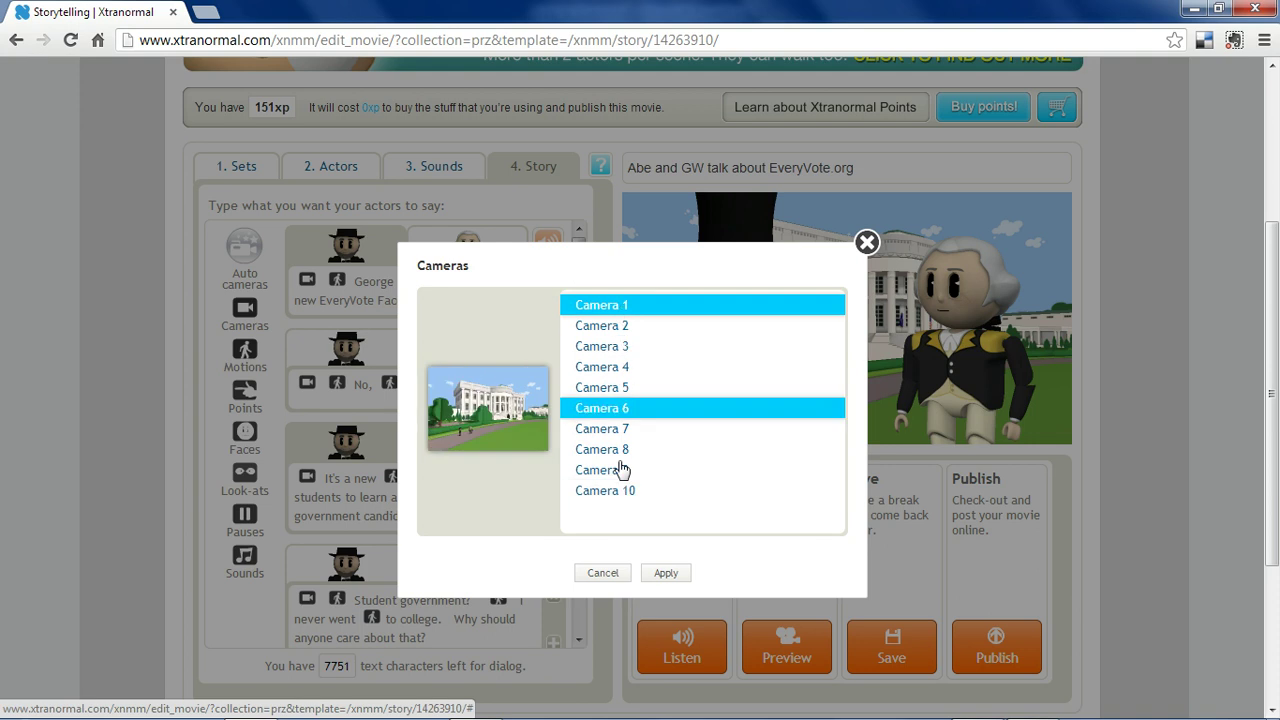
left_click(594, 578)
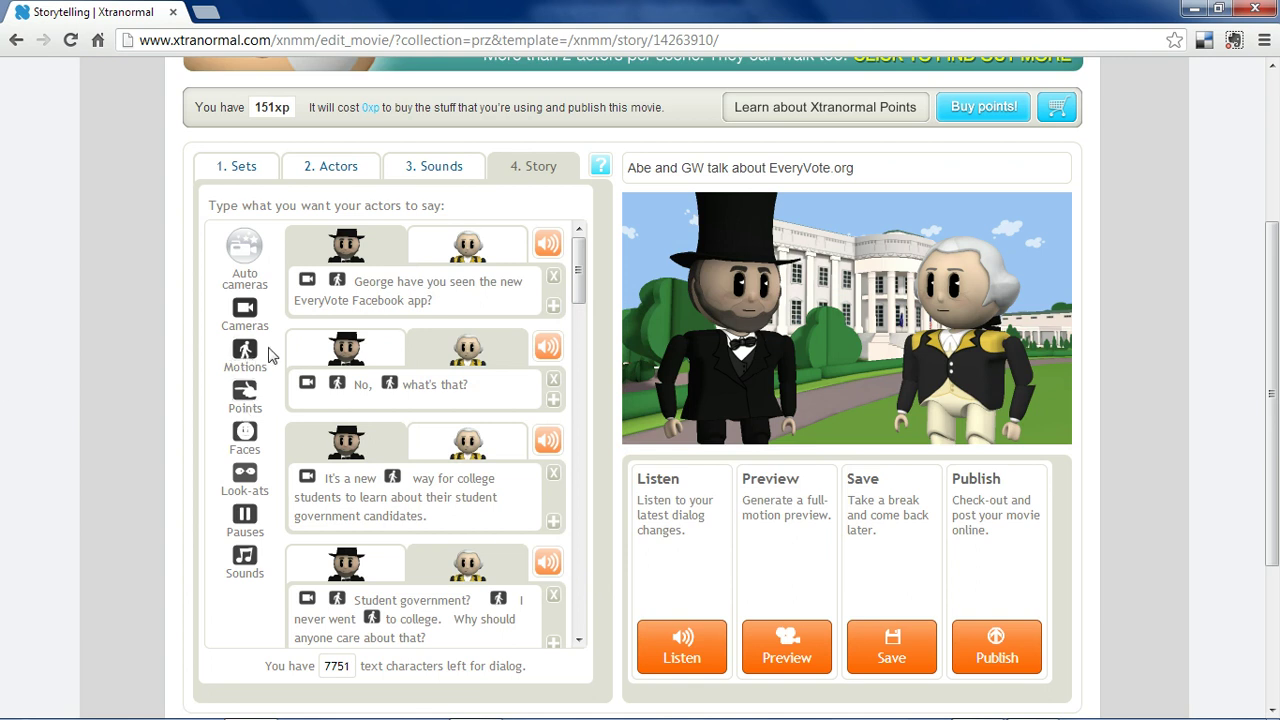
left_click_drag(260, 342, 500, 395)
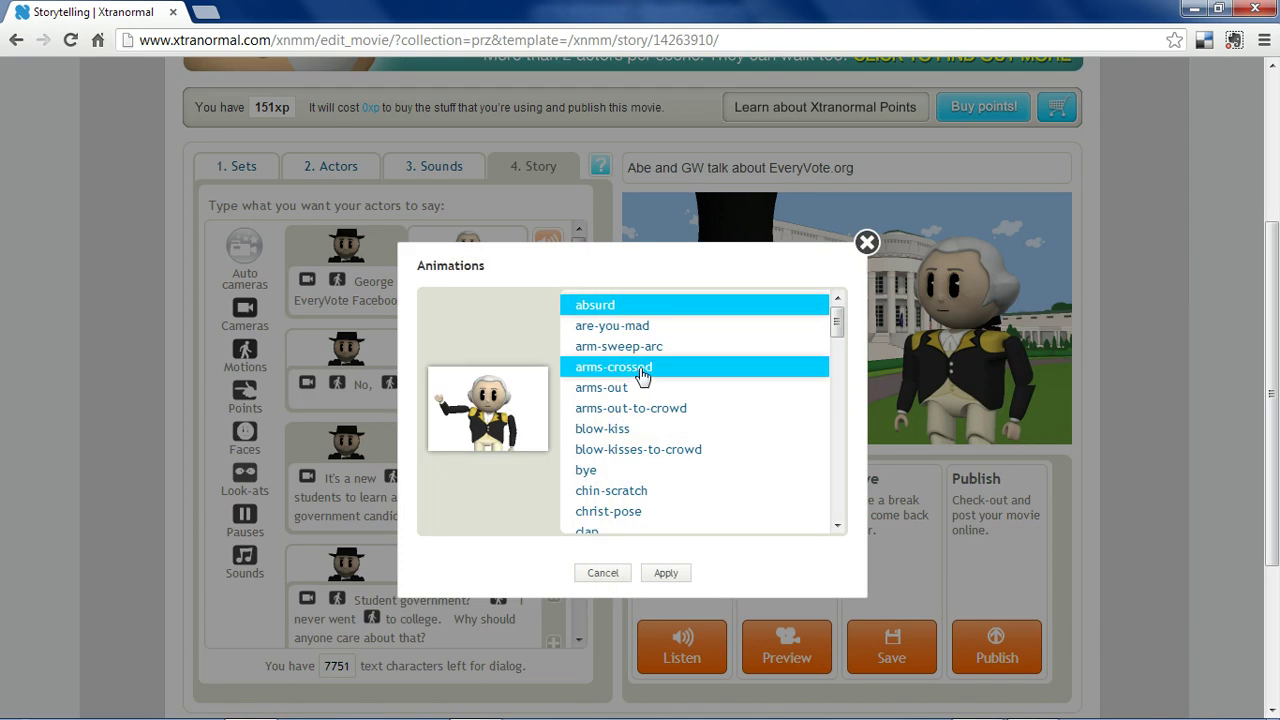
left_click(648, 328)
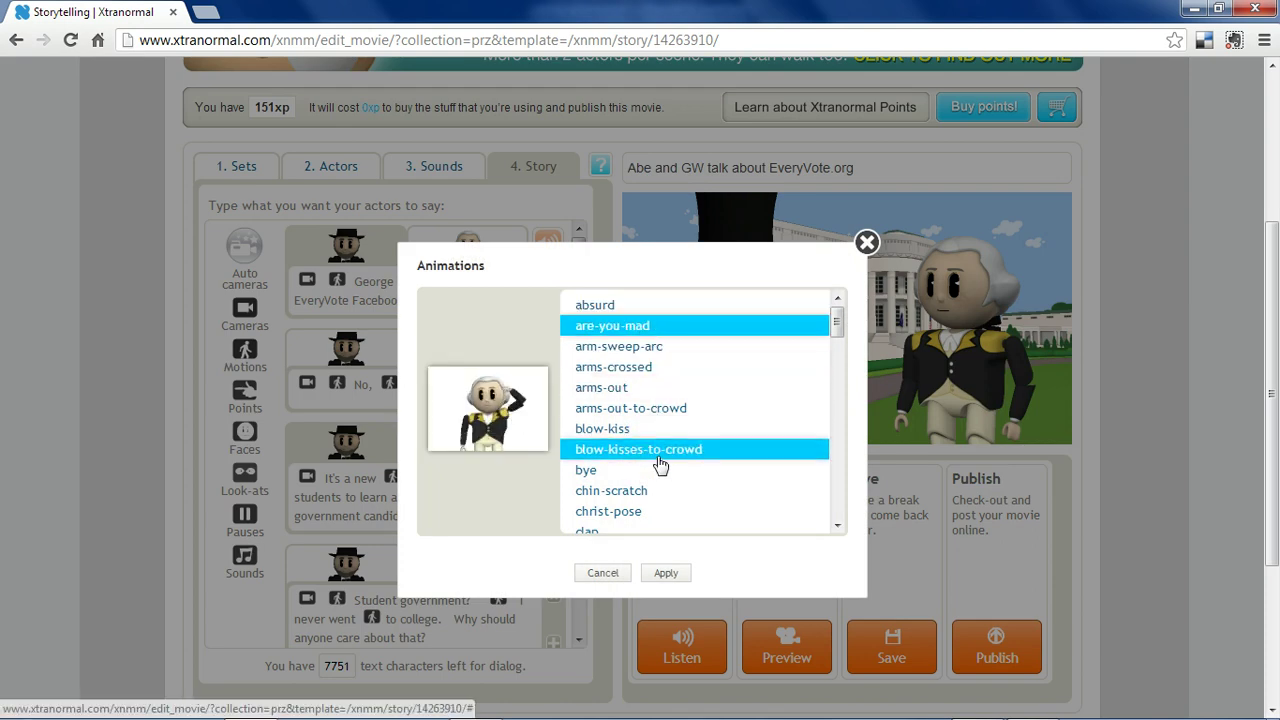
left_click_drag(837, 328, 837, 417)
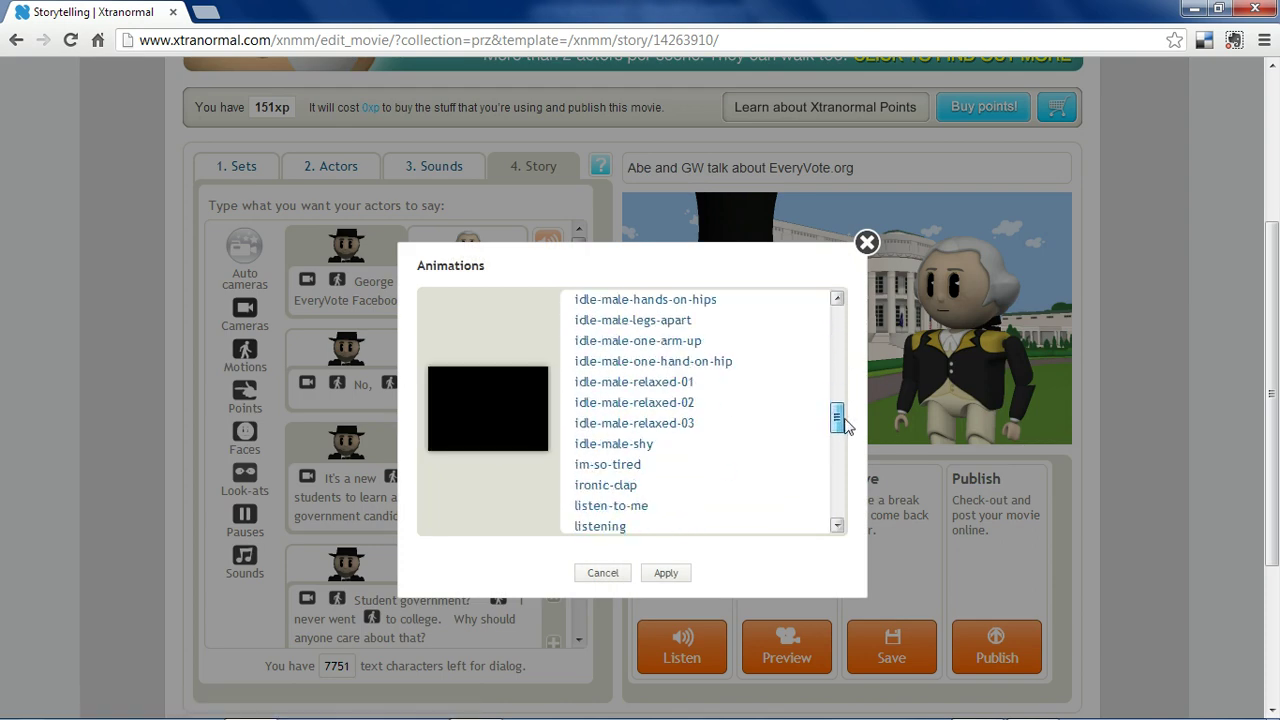
left_click(745, 374)
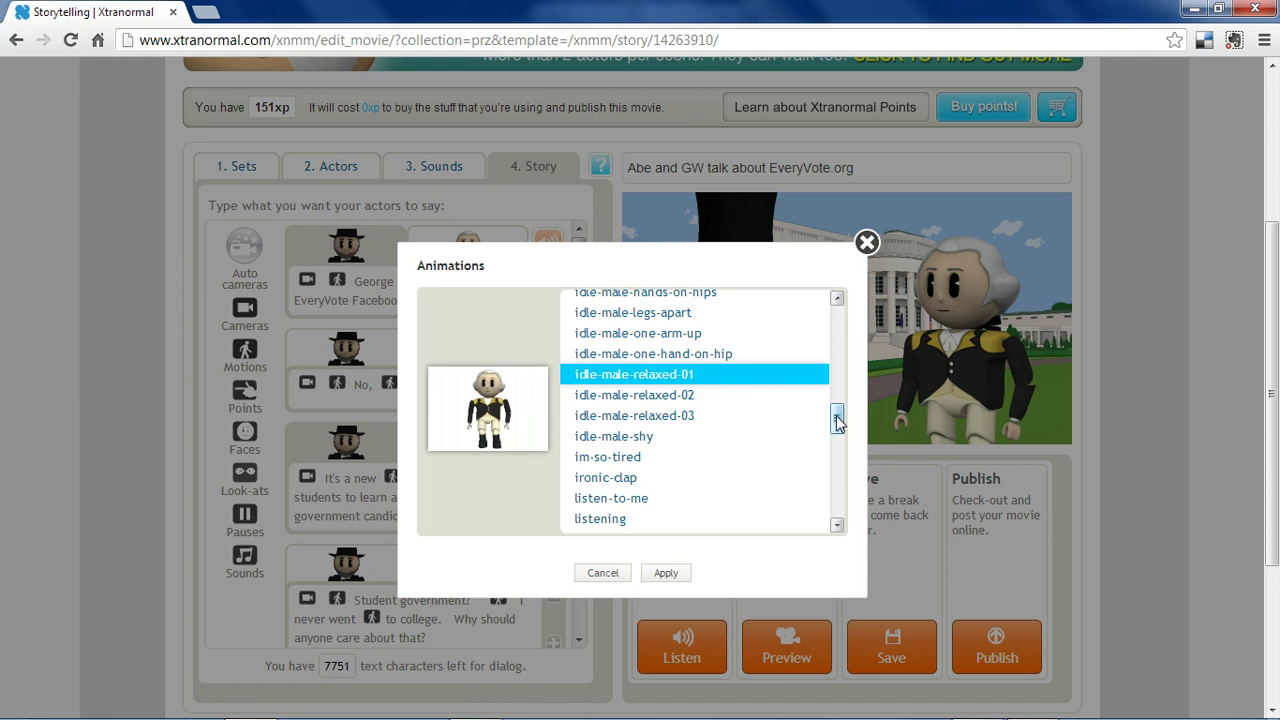
scroll(700, 400, "down", 3)
left_click(686, 388)
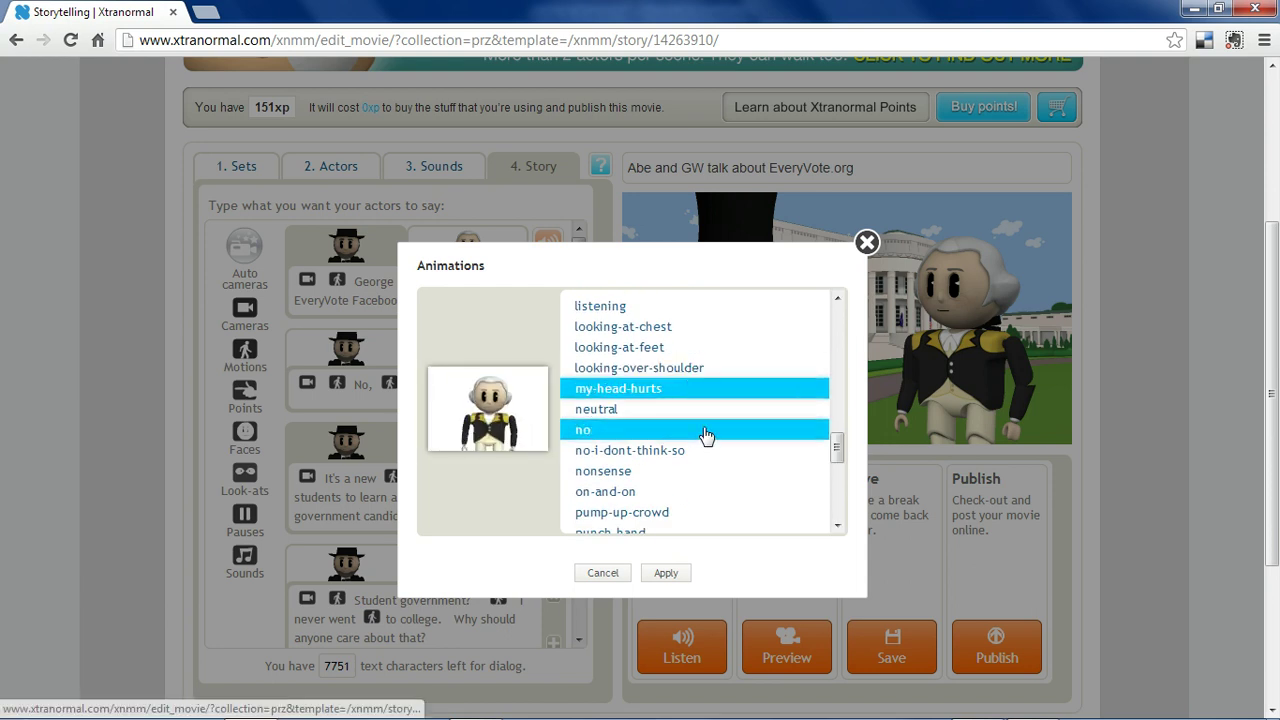
left_click(670, 484)
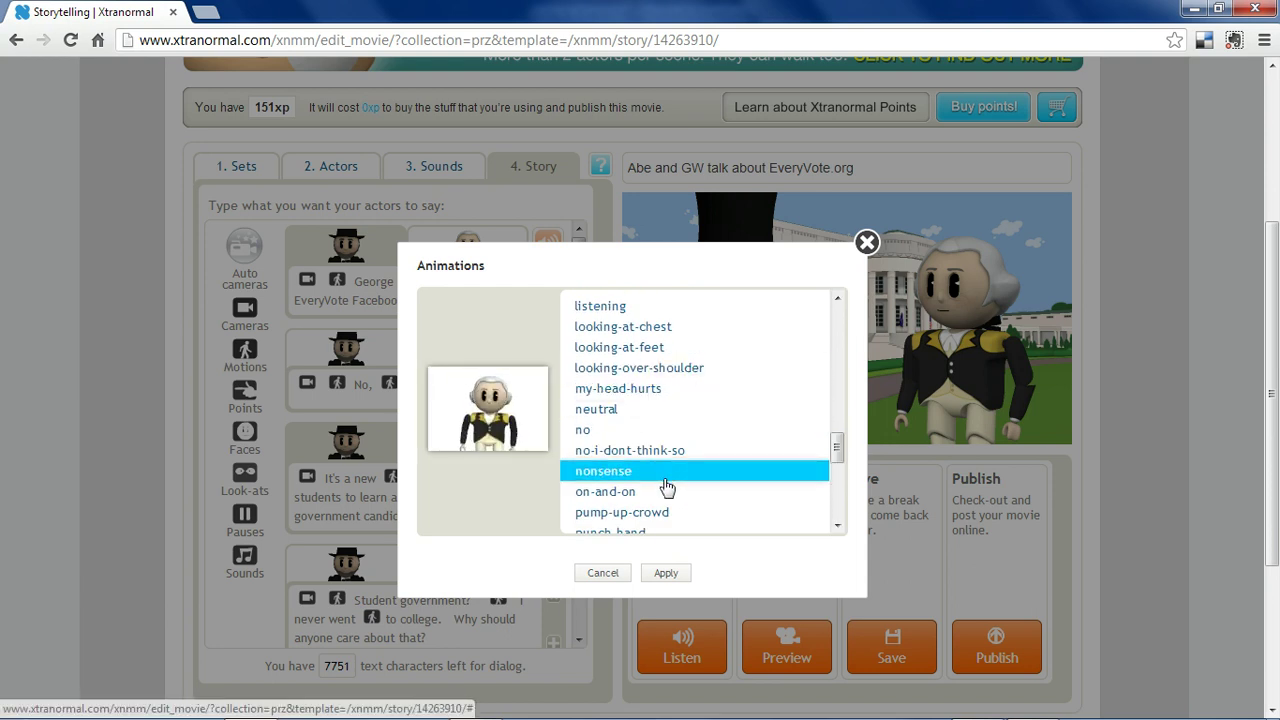
left_click(614, 574)
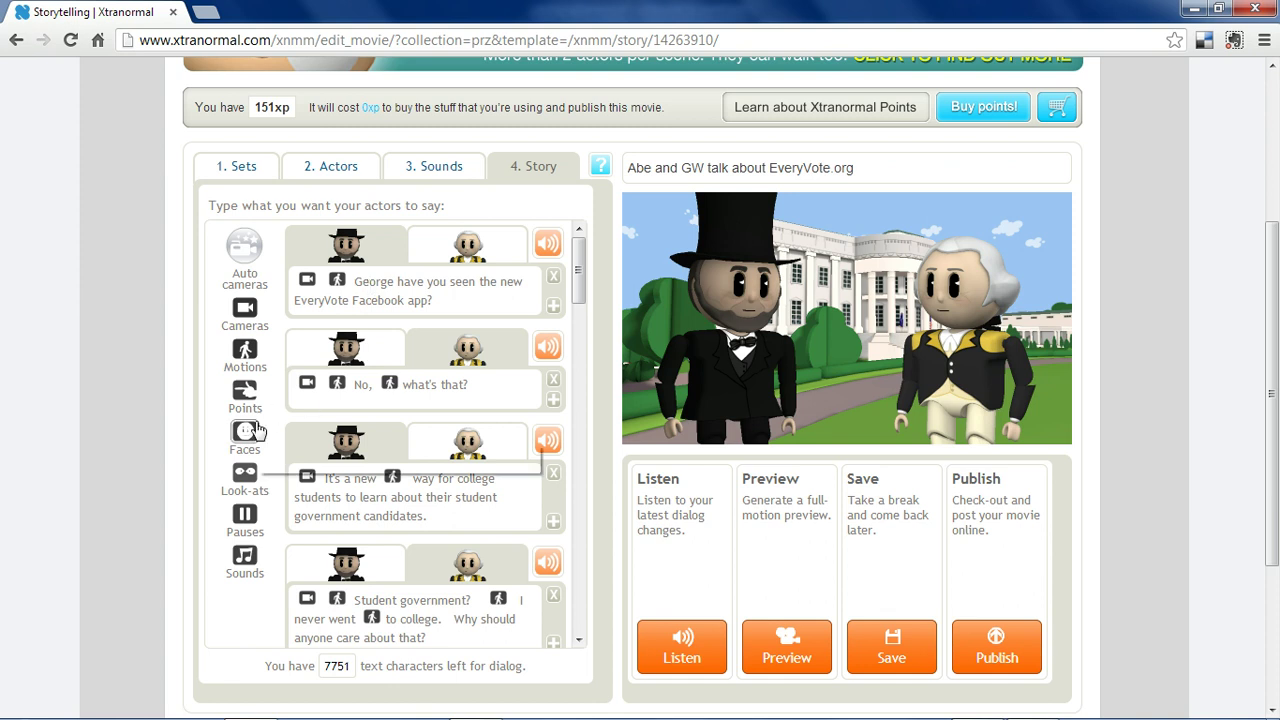
left_click_drag(245, 432, 424, 287)
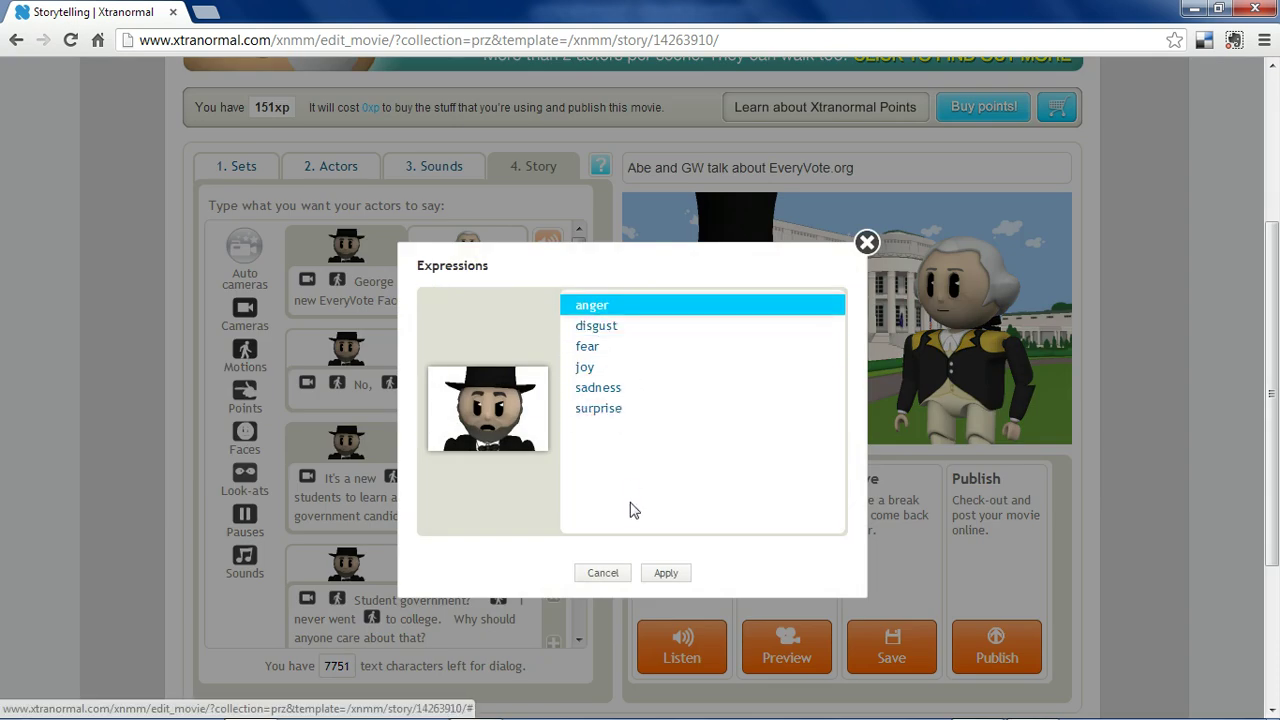
left_click(603, 572)
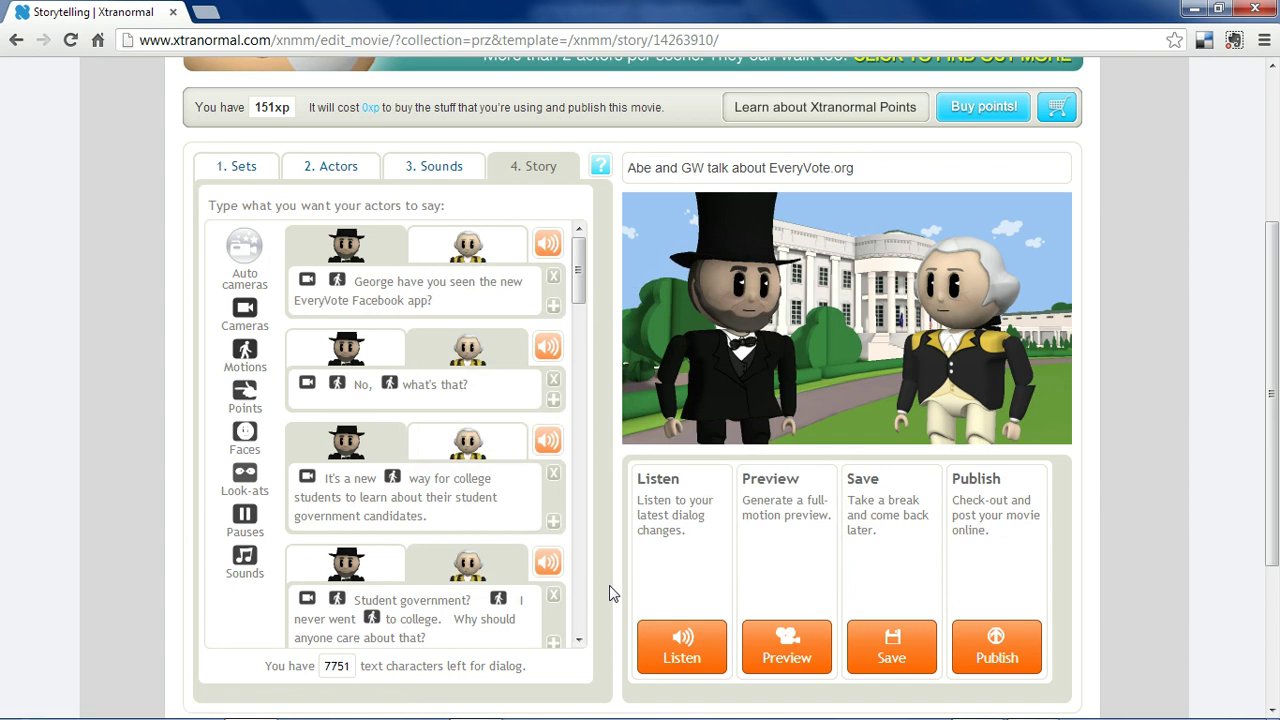
mouse_move(244, 468)
left_mouse_down()
mouse_move(462, 514)
mouse_move(446, 525)
left_mouse_up()
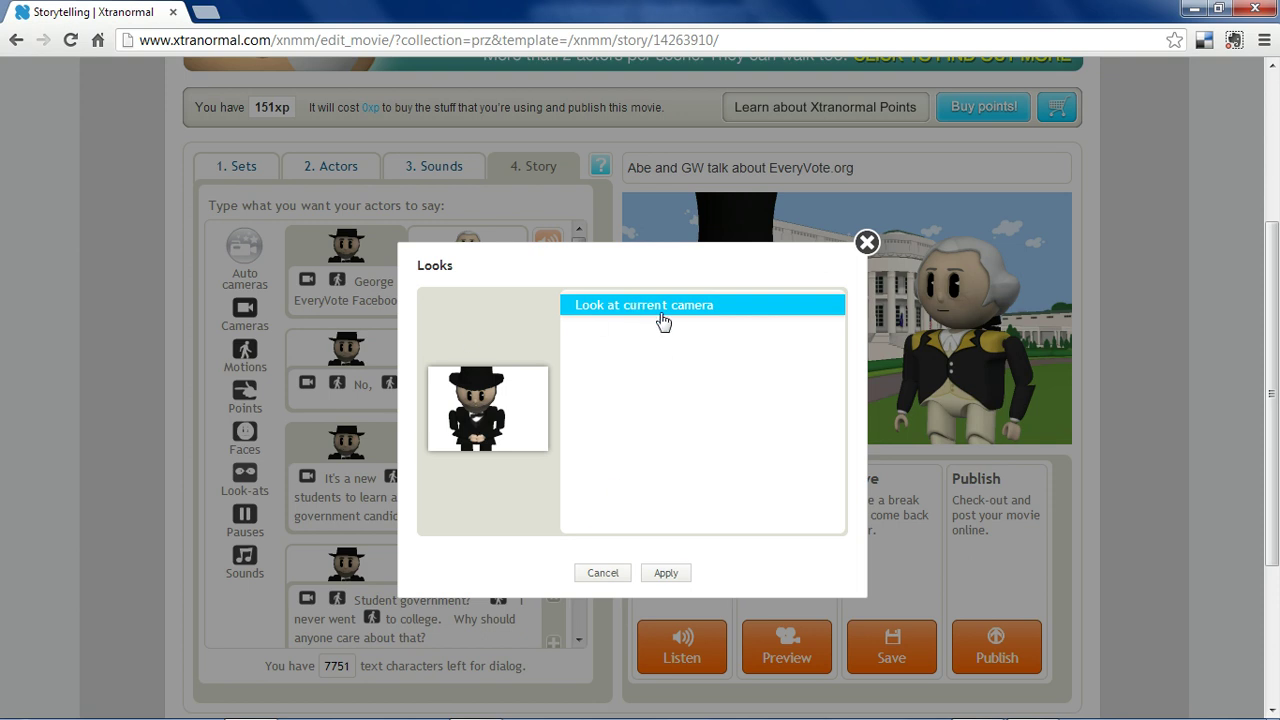
left_click(602, 573)
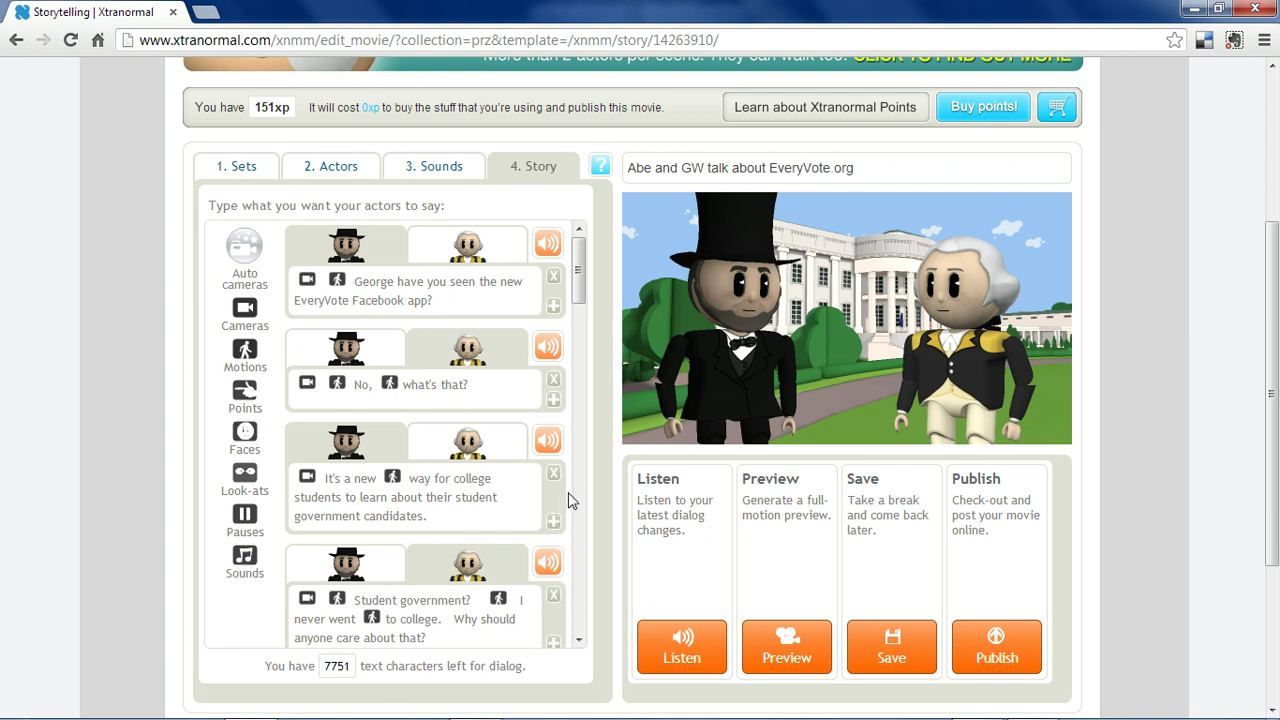
scroll(567, 465, "down", 8)
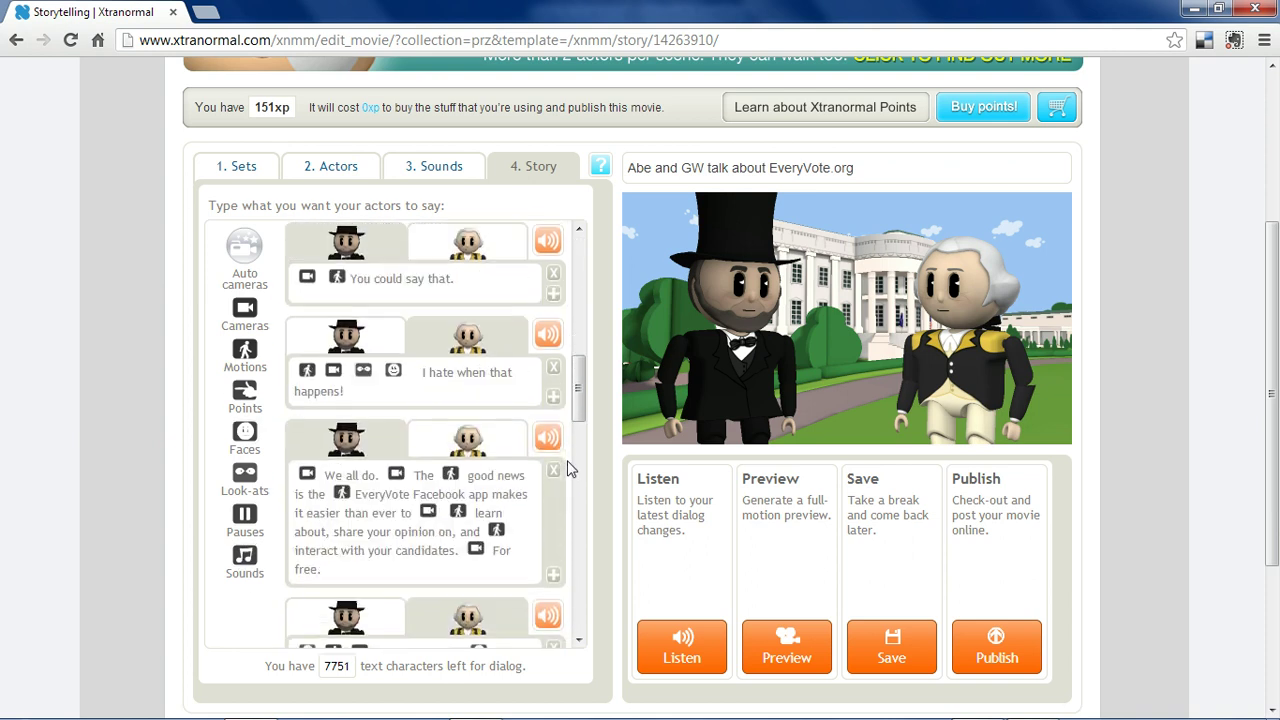
scroll(567, 465, "down", 10)
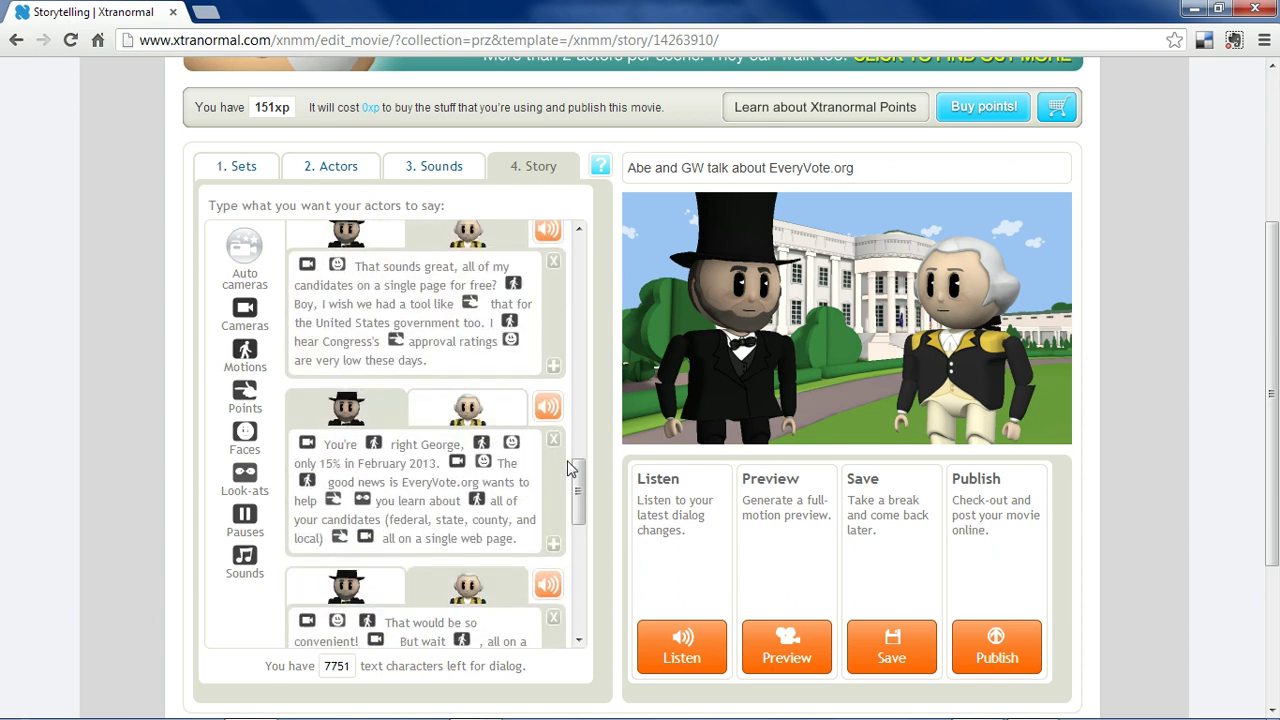
scroll(570, 468, "down", 3)
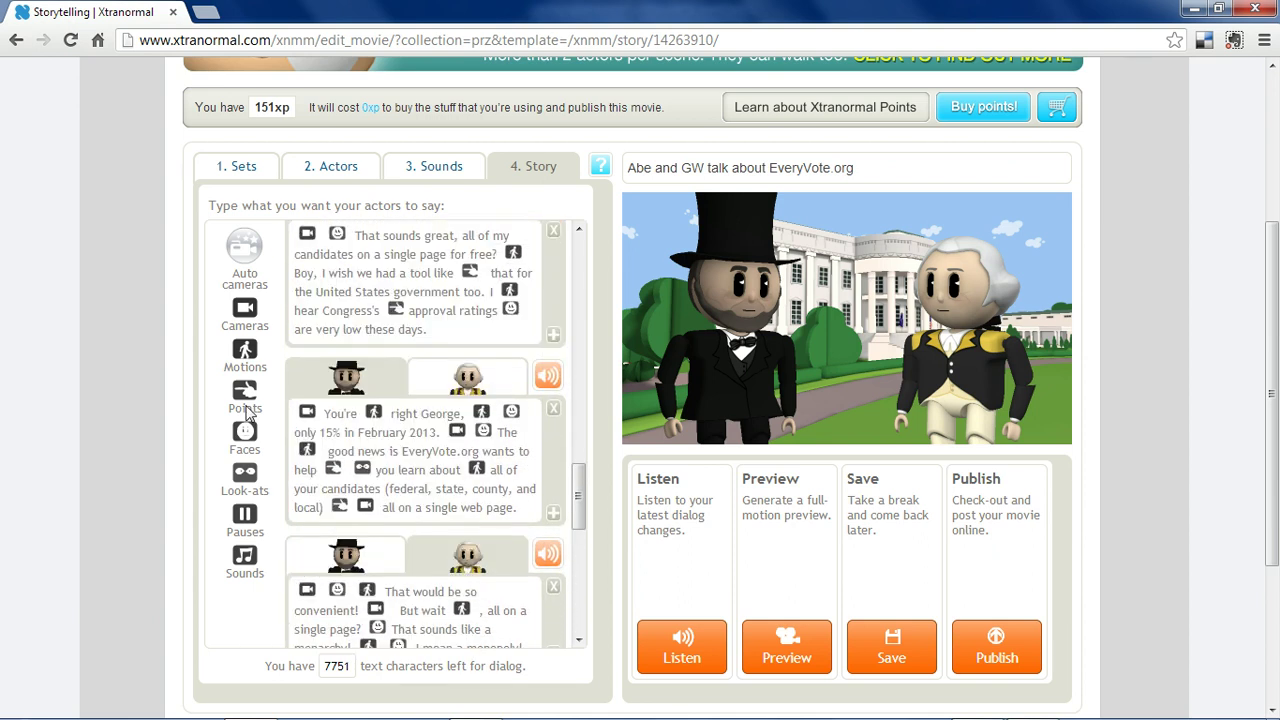
double_click(307, 414)
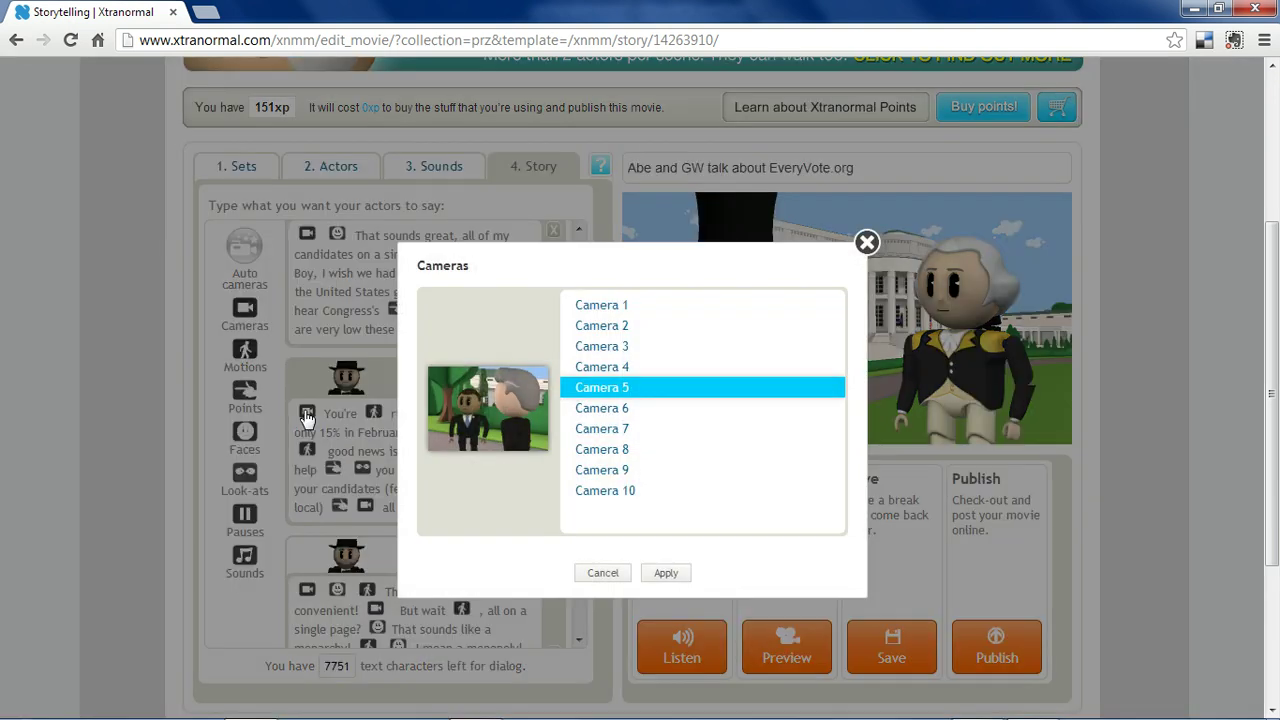
left_click(626, 573)
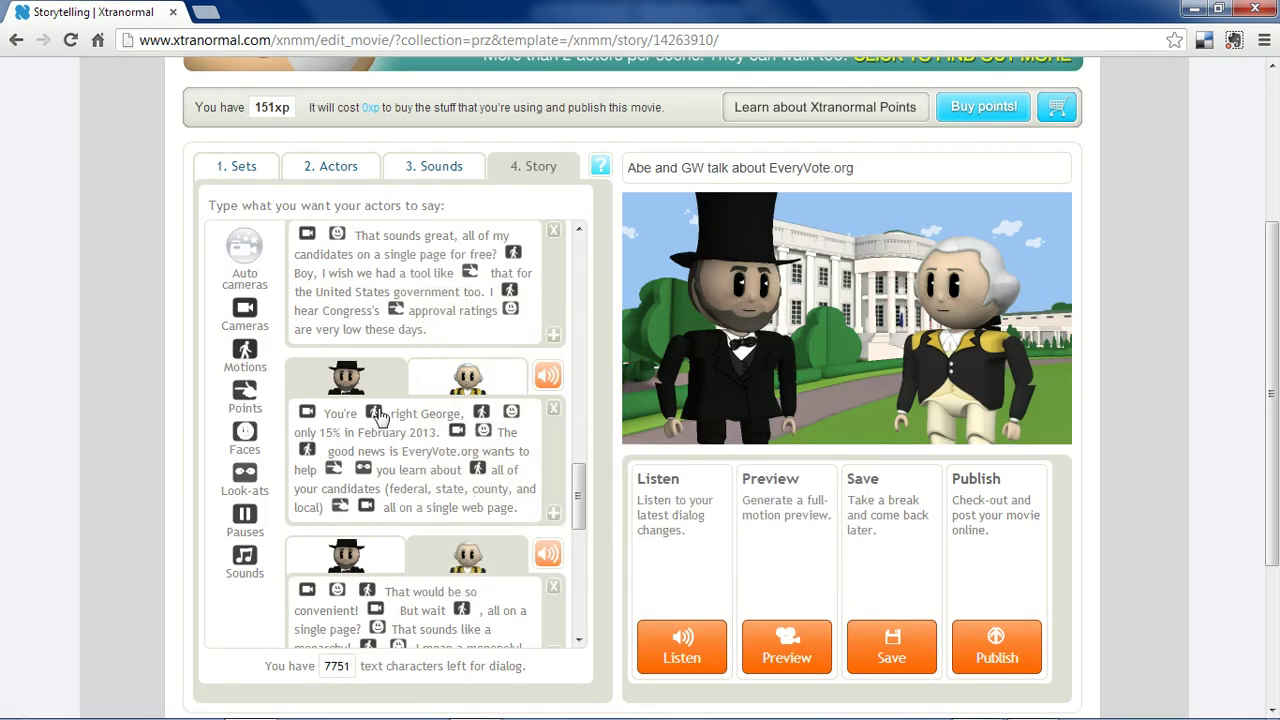
double_click(374, 414)
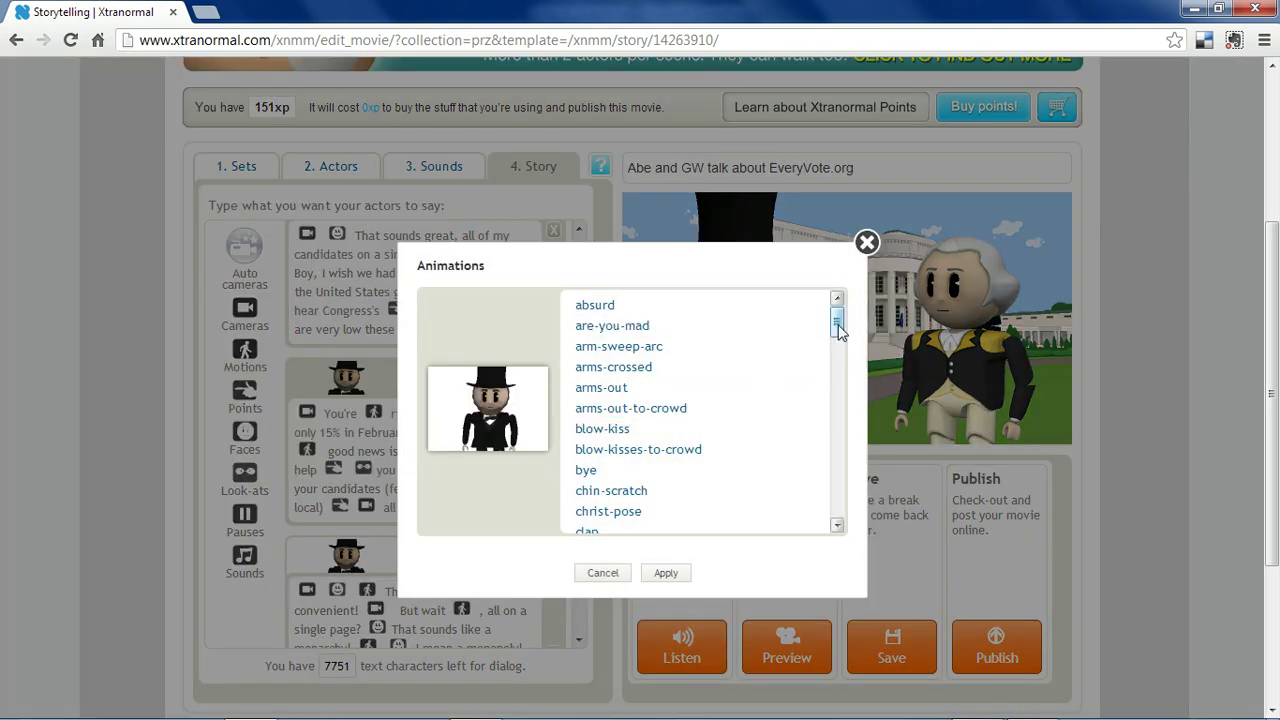
left_click_drag(837, 312, 841, 520)
left_click(620, 498)
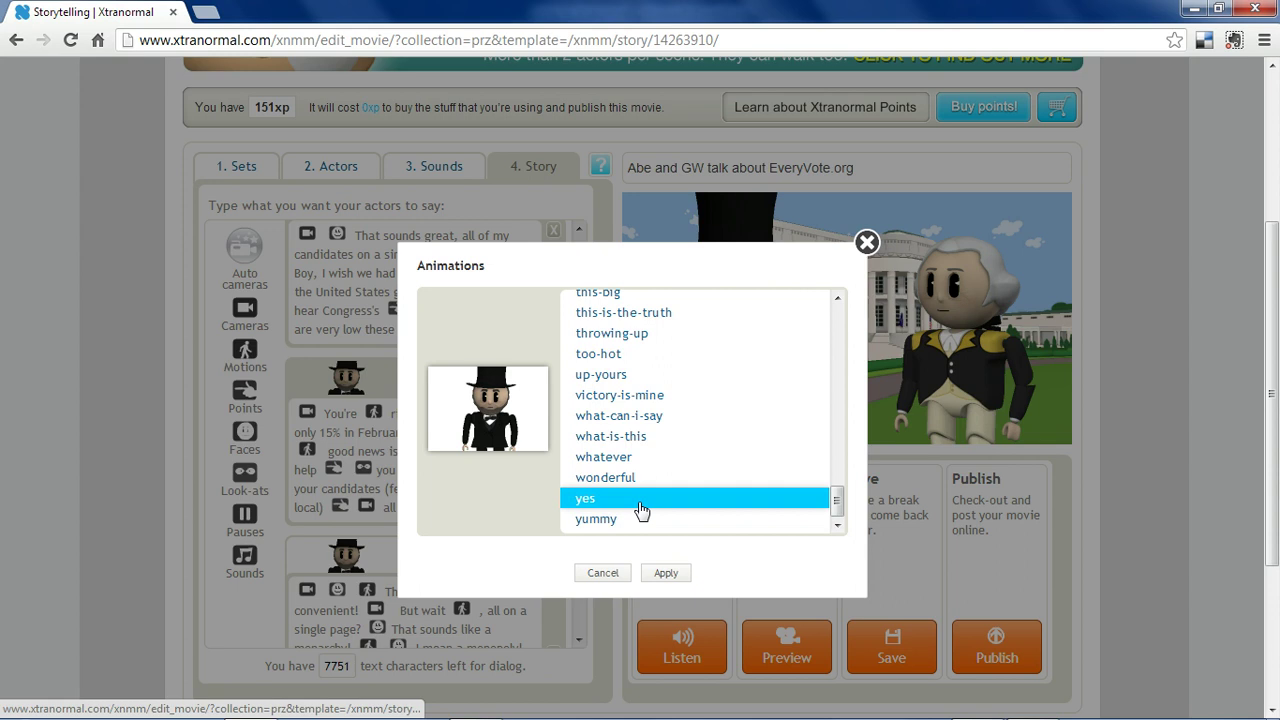
left_click(608, 580)
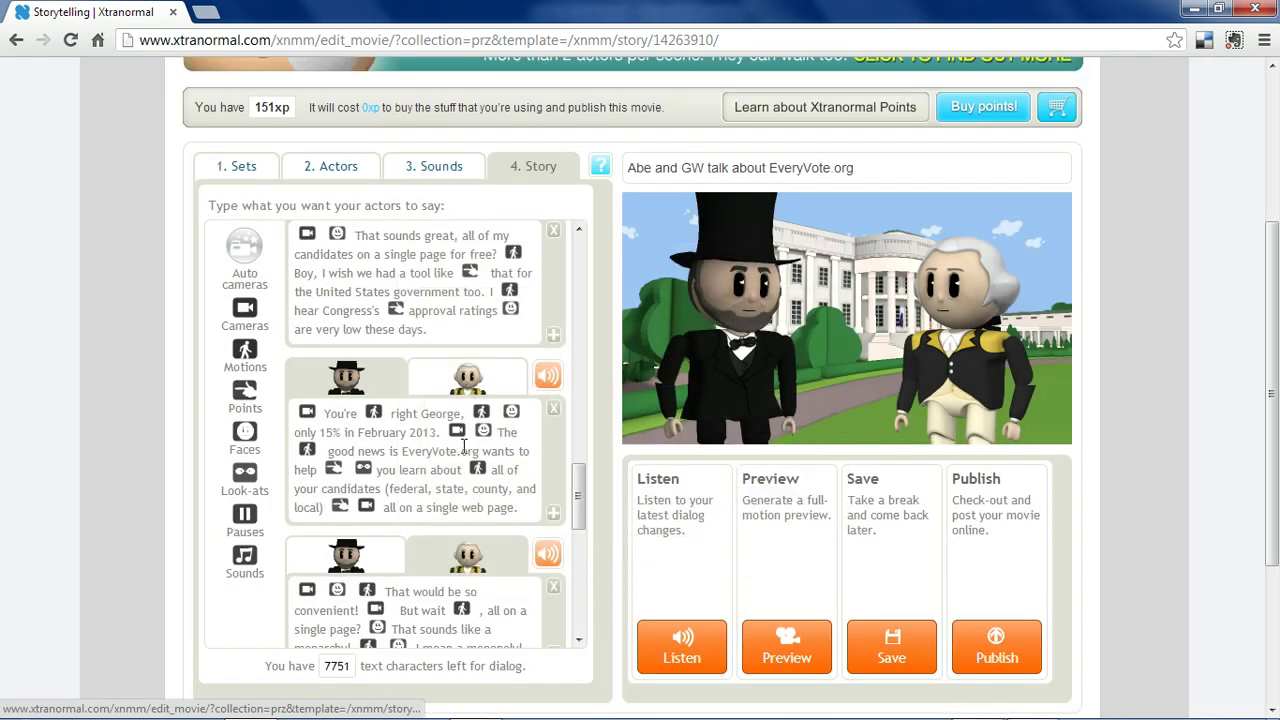
double_click(483, 416)
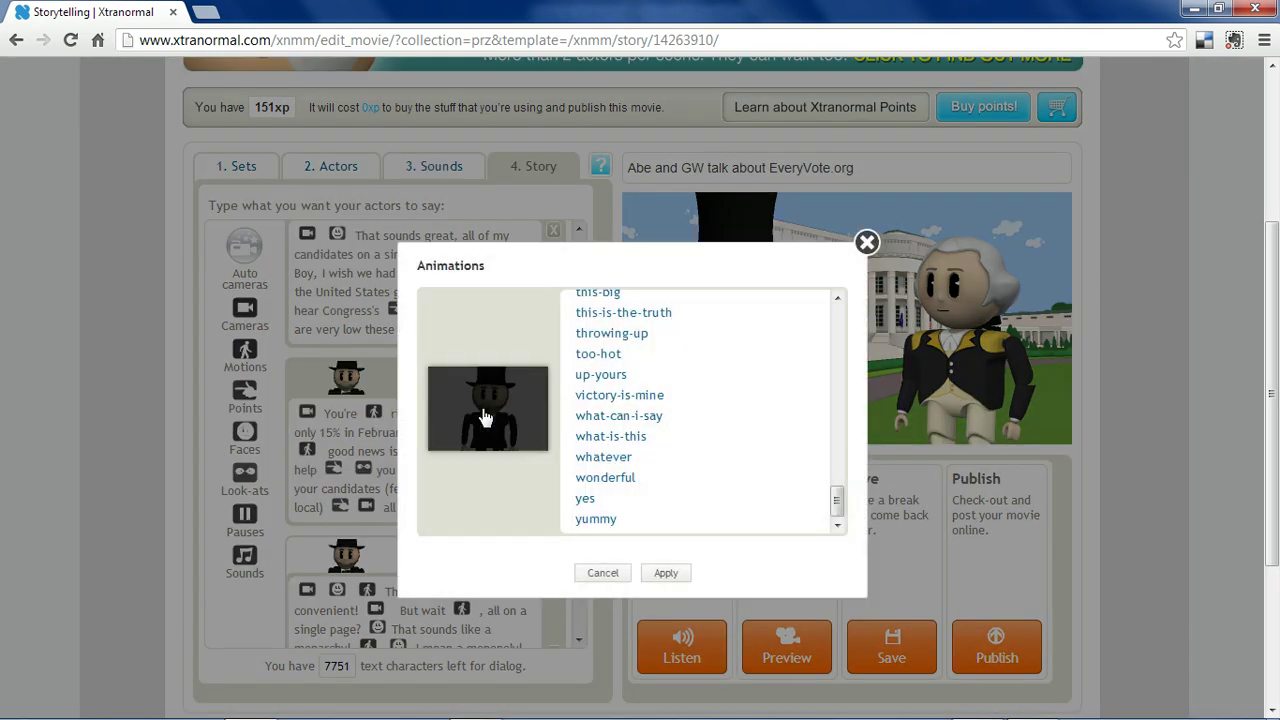
left_click_drag(837, 502, 837, 437)
left_click(600, 500)
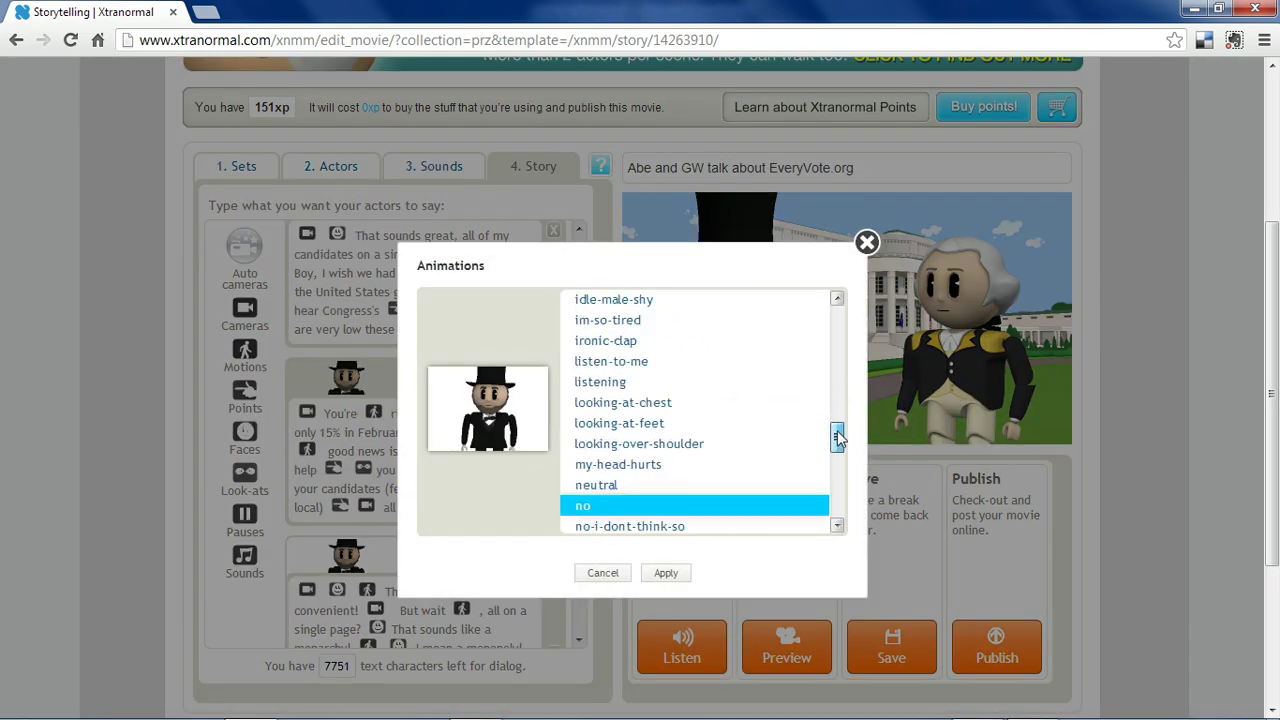
scroll(660, 470, "down", 1)
left_click(600, 573)
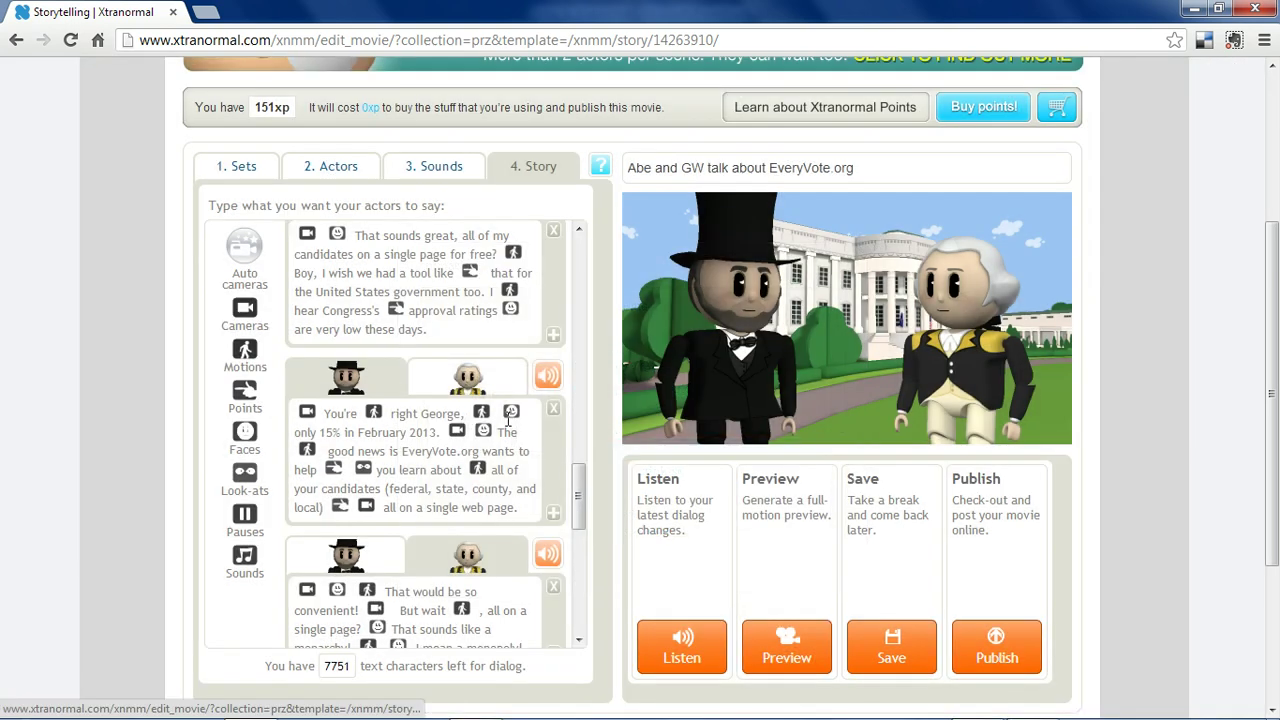
double_click(505, 430)
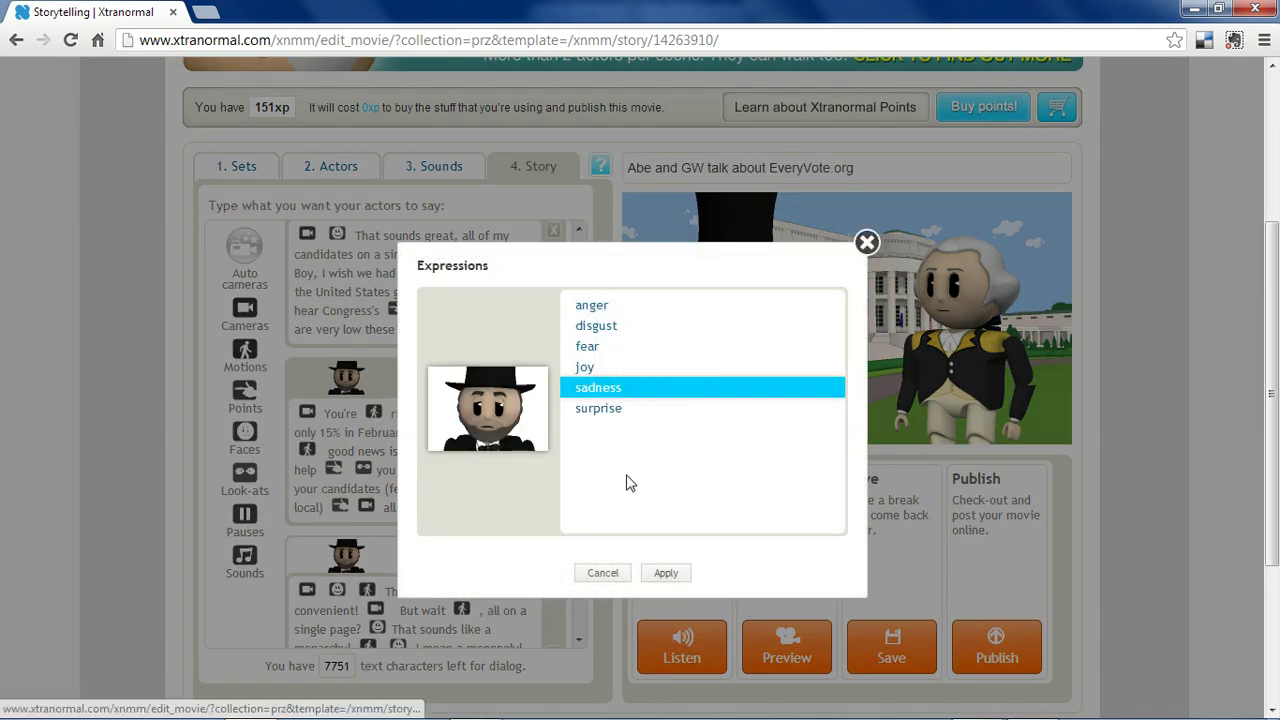
left_click(607, 573)
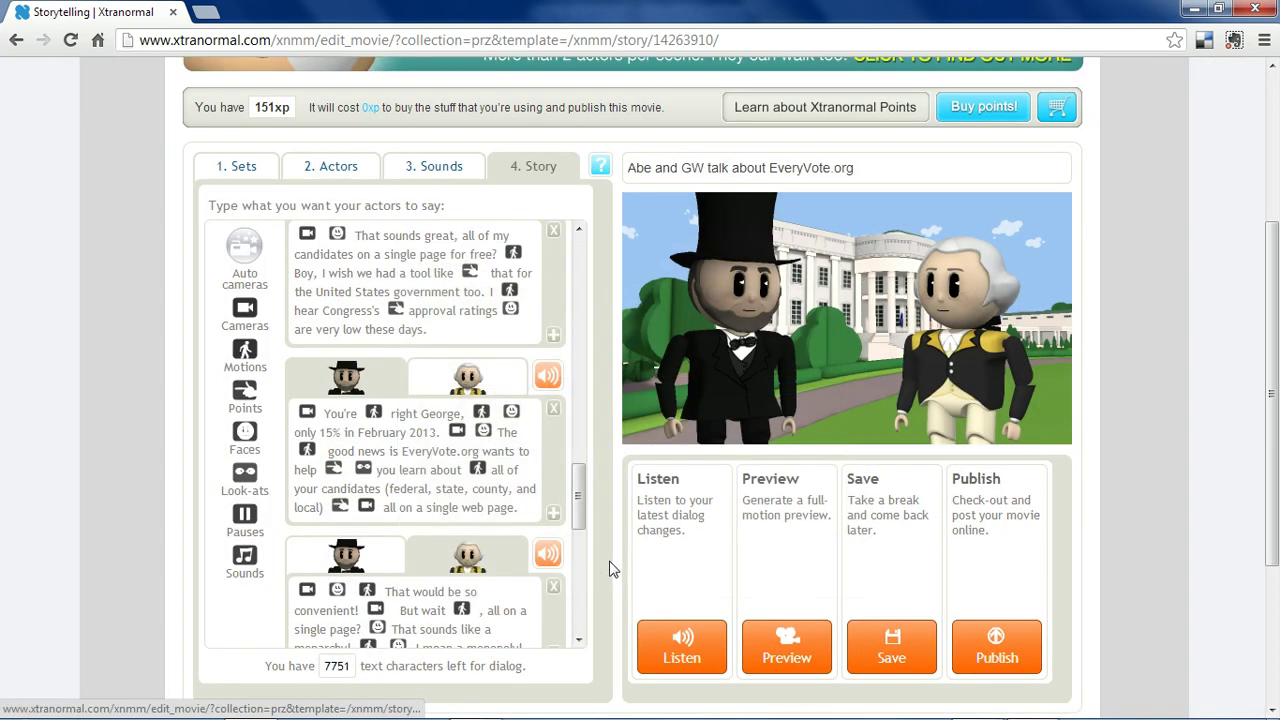
double_click(456, 434)
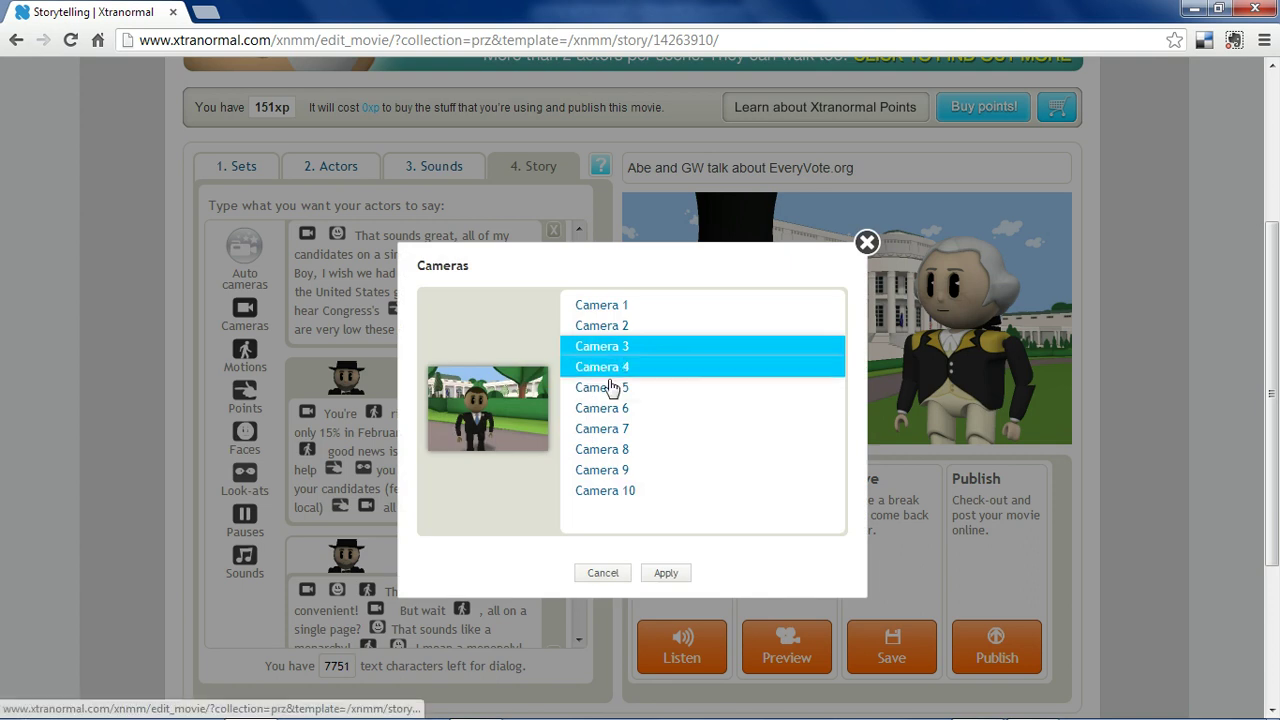
left_click(867, 243)
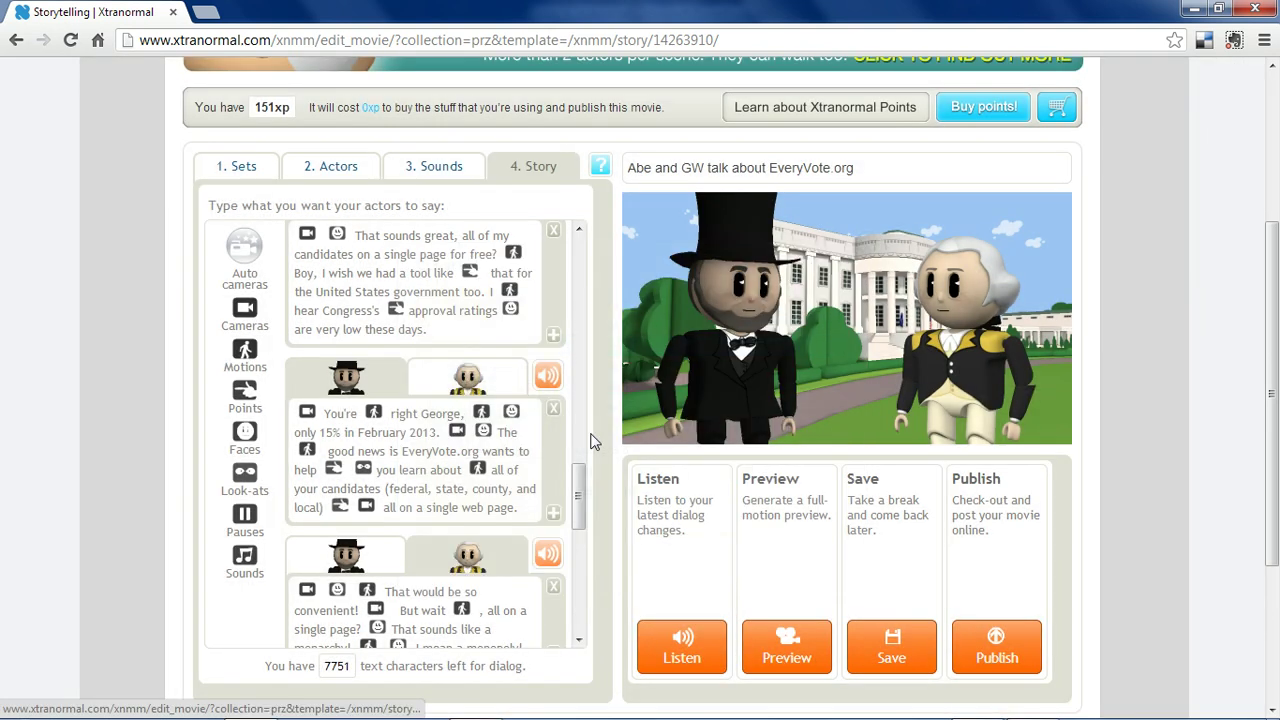
double_click(483, 437)
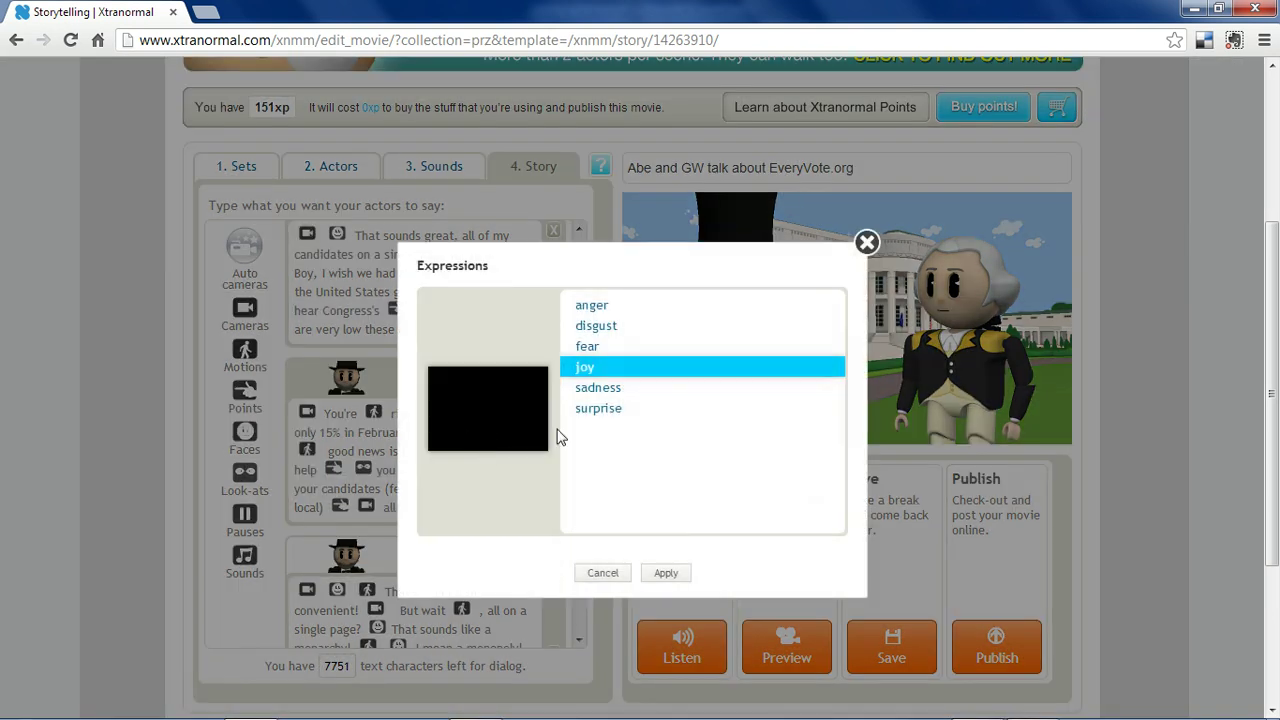
left_click(603, 573)
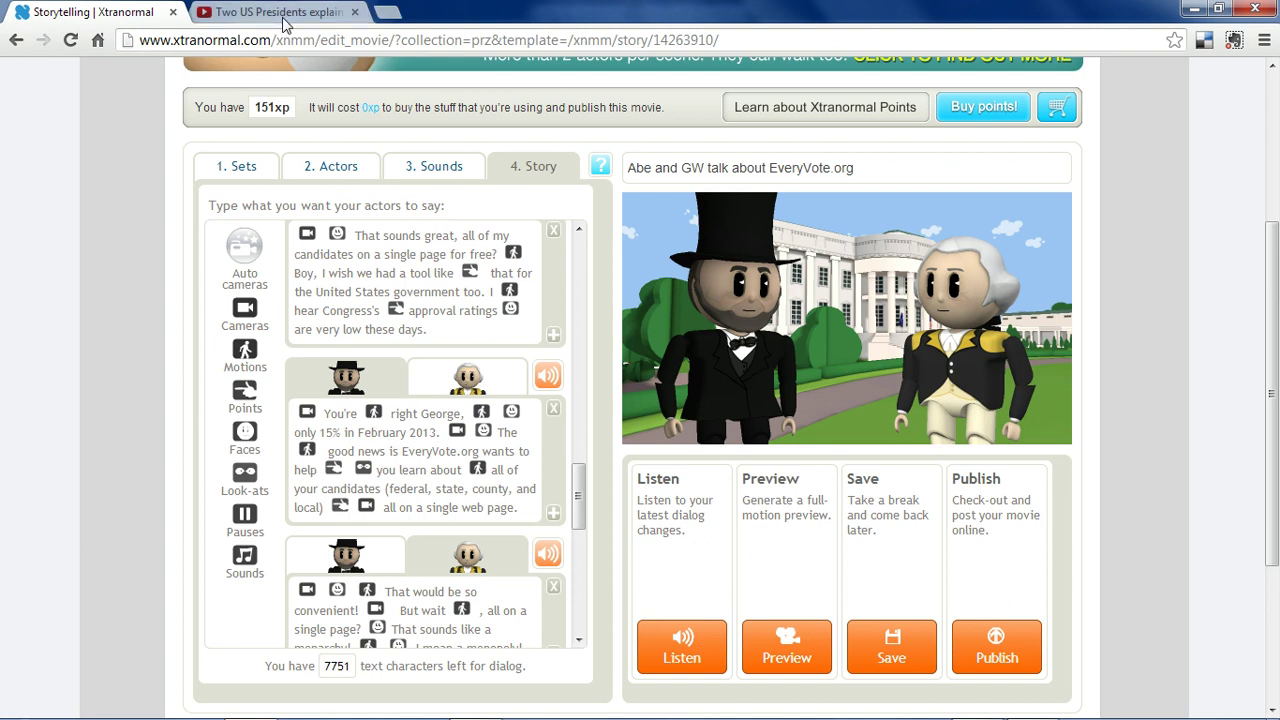
Switch to the YouTube tab playing 'Two US Presidents explain EveryVote.org'.
left_click(285, 12)
Play the Two US Presidents explain EveryVote.org movie on YouTube, pausing around 1:33.
left_click(288, 586)
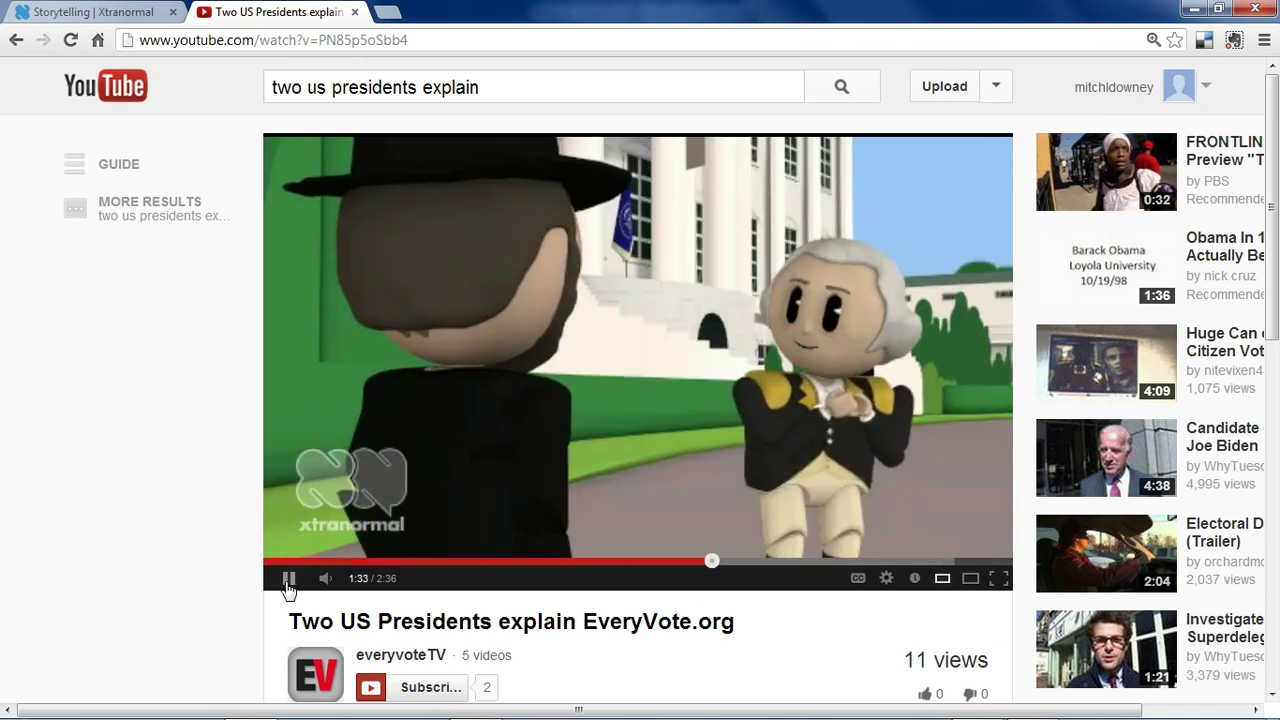
left_click(288, 580)
Return to the Xtranormal story editor showing Abe and George's dialog script.
left_click(115, 14)
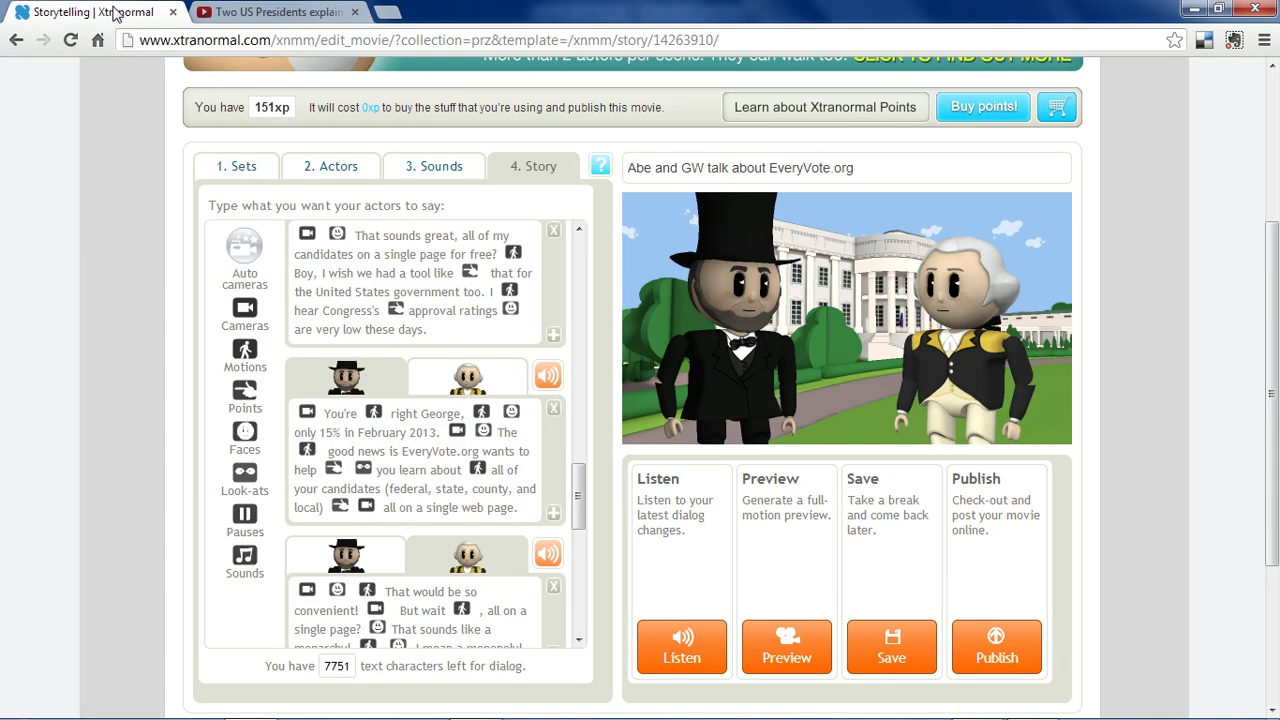